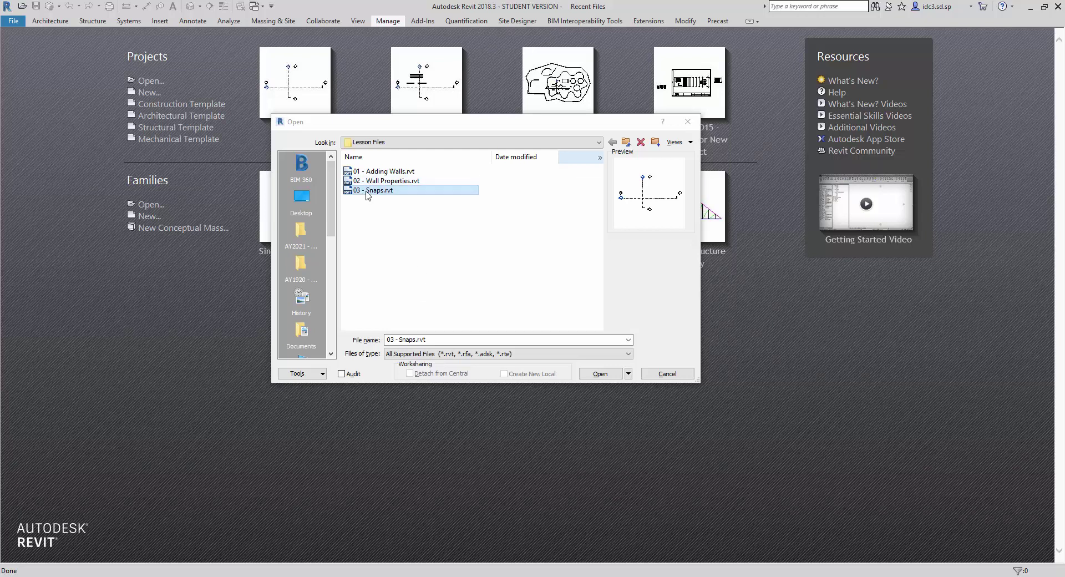
# - Open 03 - Snaps.rvt from Lesson Files to show the 1st Storey floor plan
pyautogui.doubleClick(380, 191)
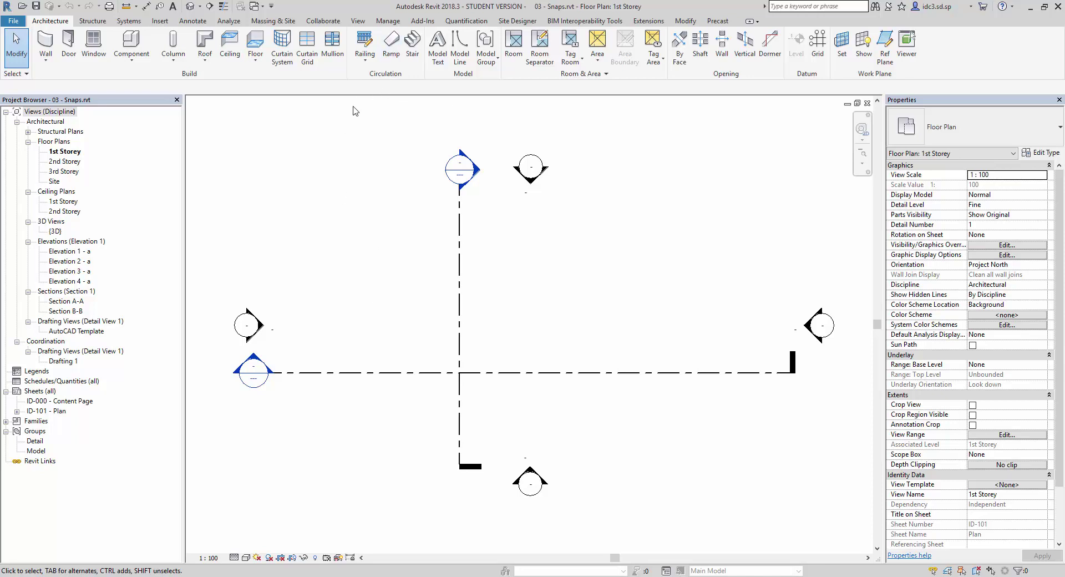
# - Bring up the Snaps dialog from Manage, with length increments 1000; 100; 20; 5 and angular 90° to 1°
pyautogui.click(390, 22)
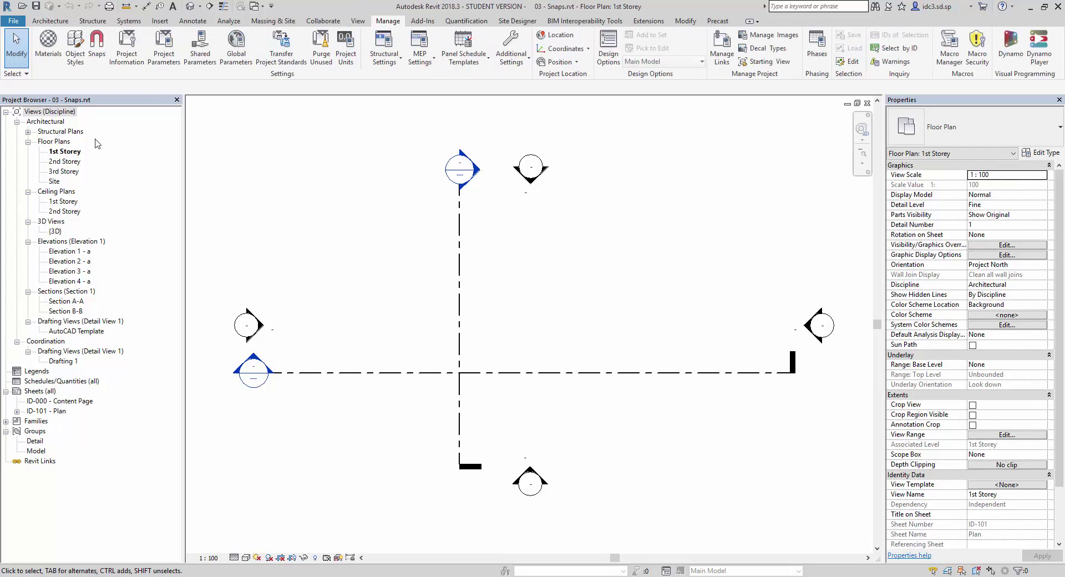
pyautogui.click(97, 58)
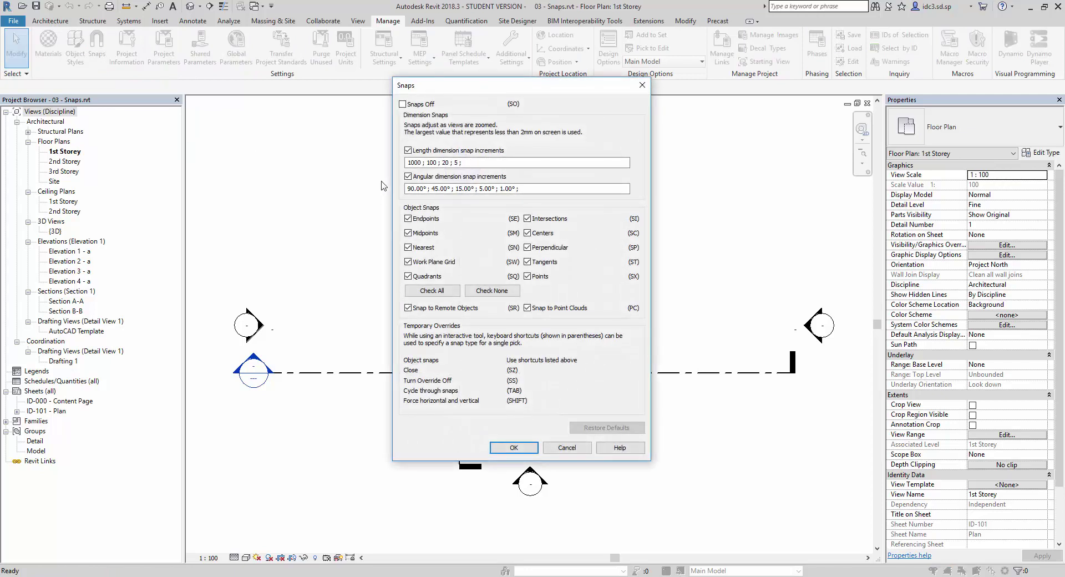
pyautogui.moveTo(535, 92); pyautogui.dragTo(523, 136)
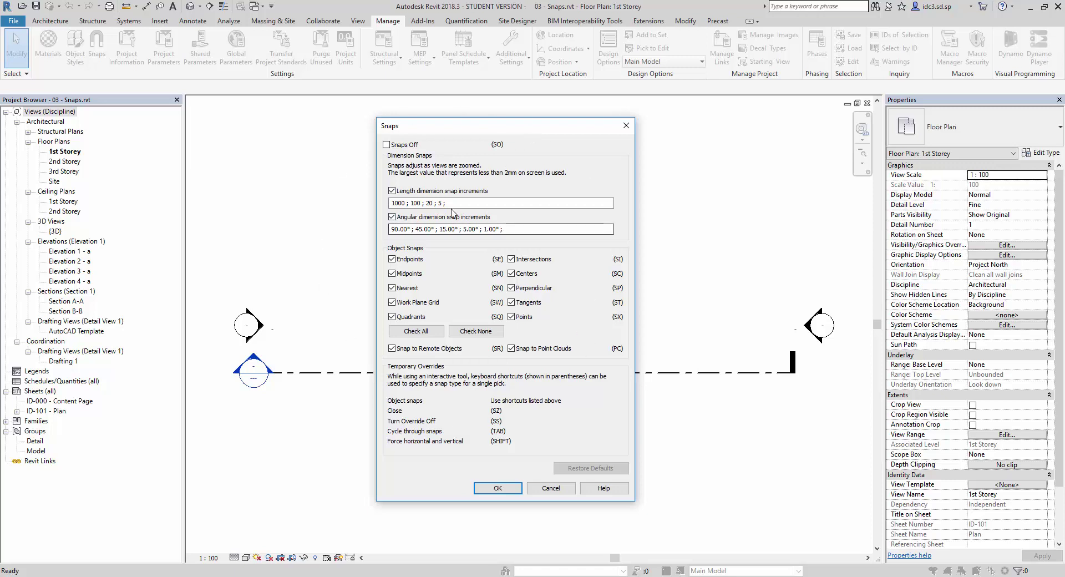
pyautogui.moveTo(383, 183); pyautogui.dragTo(492, 213)
pyautogui.moveTo(381, 209)
pyautogui.mouseDown()
pyautogui.moveTo(429, 238)
pyautogui.moveTo(537, 263)
pyautogui.moveTo(506, 239)
pyautogui.mouseUp()
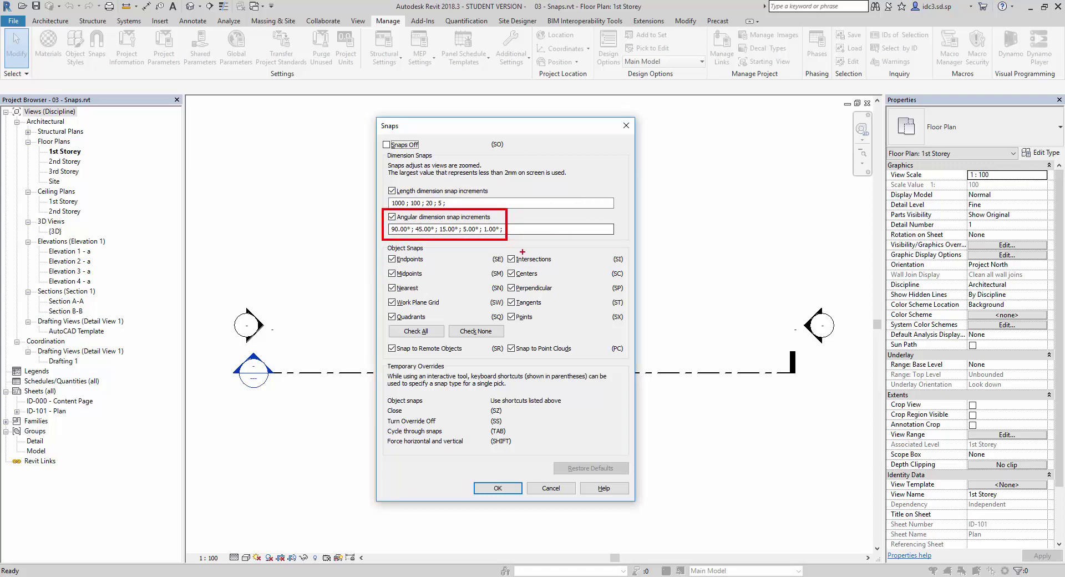
# - Review the Object Snaps options, keeping all snaps enabled, and close the Snaps dialog
pyautogui.press('e')
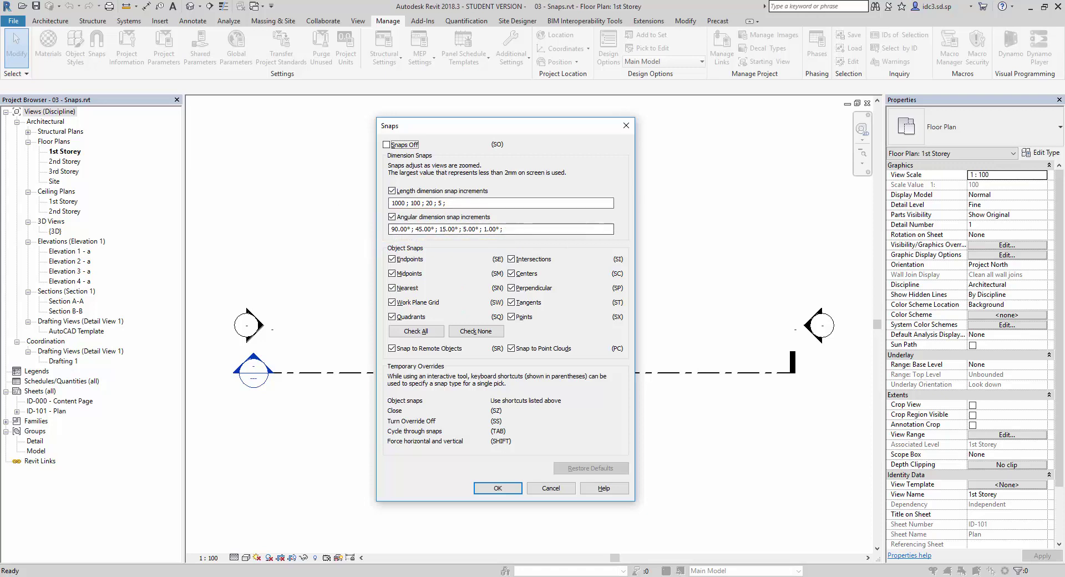
pyautogui.moveTo(380, 243)
pyautogui.keyDown('ctrl'); pyautogui.mouseDown()
pyautogui.moveTo(594, 308)
pyautogui.moveTo(649, 362)
pyautogui.moveTo(631, 360)
pyautogui.mouseUp(); pyautogui.keyUp('ctrl')
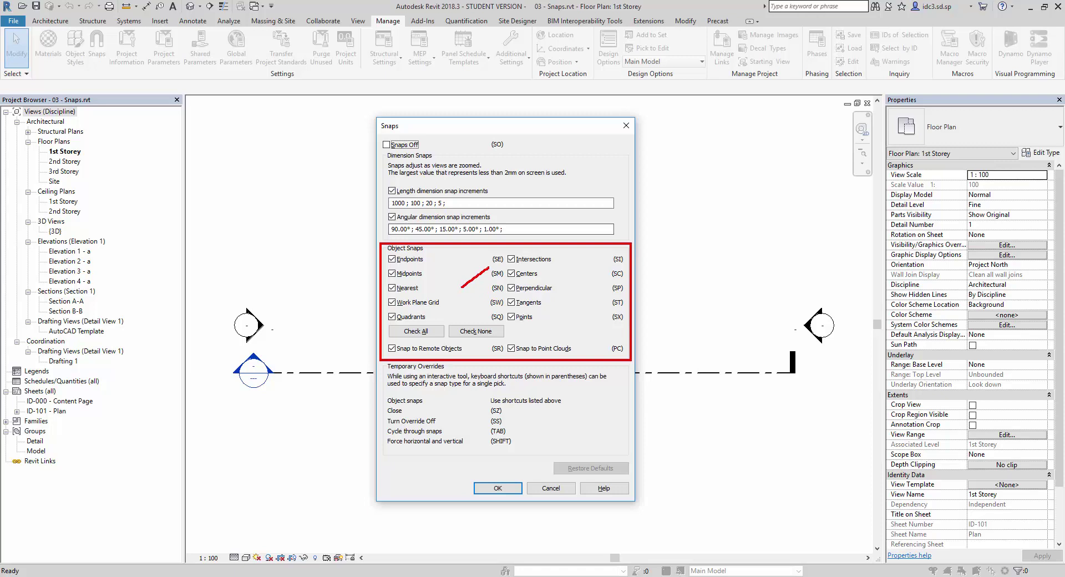
pyautogui.keyDown('ctrl'); pyautogui.keyDown('shift'); pyautogui.moveTo(489, 267); pyautogui.dragTo(493, 265); pyautogui.keyUp('shift'); pyautogui.keyUp('ctrl')
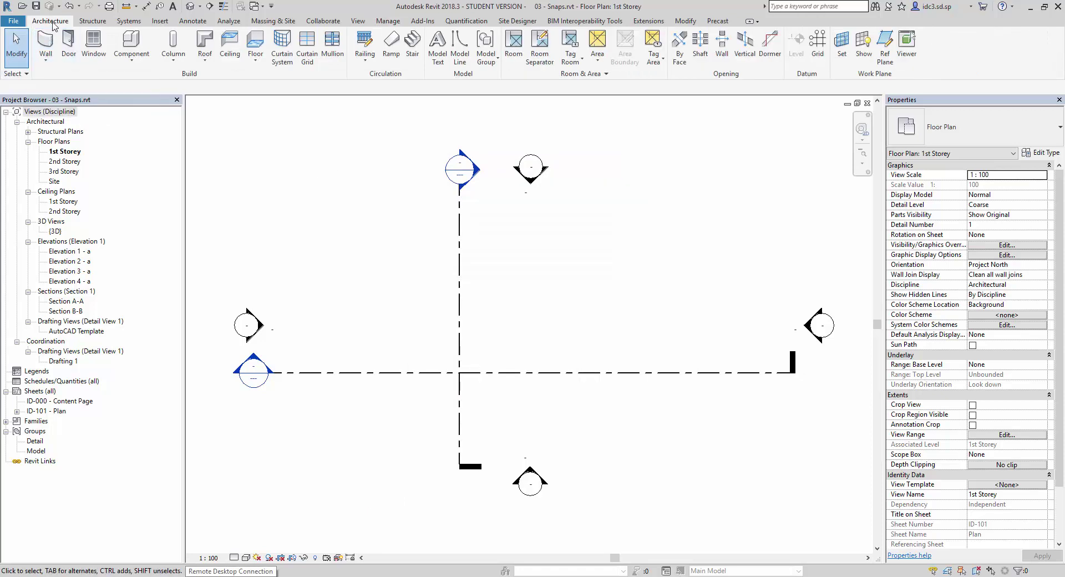
# - Draw a chained brick wall: a 5500 horizontal run, a short vertical jog, then a 3500 angled wall
pyautogui.click(49, 60)
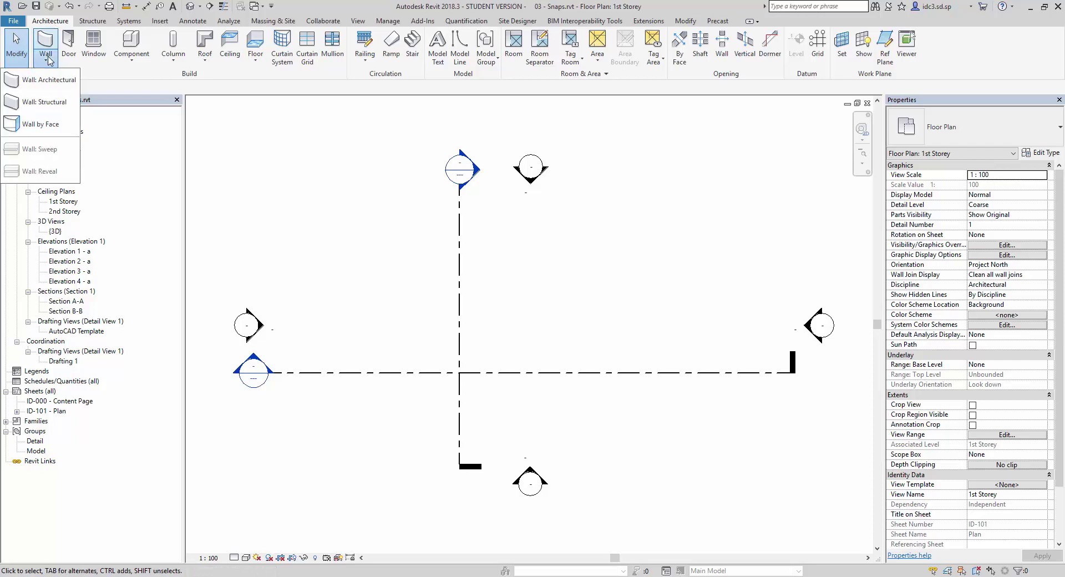
pyautogui.click(55, 88)
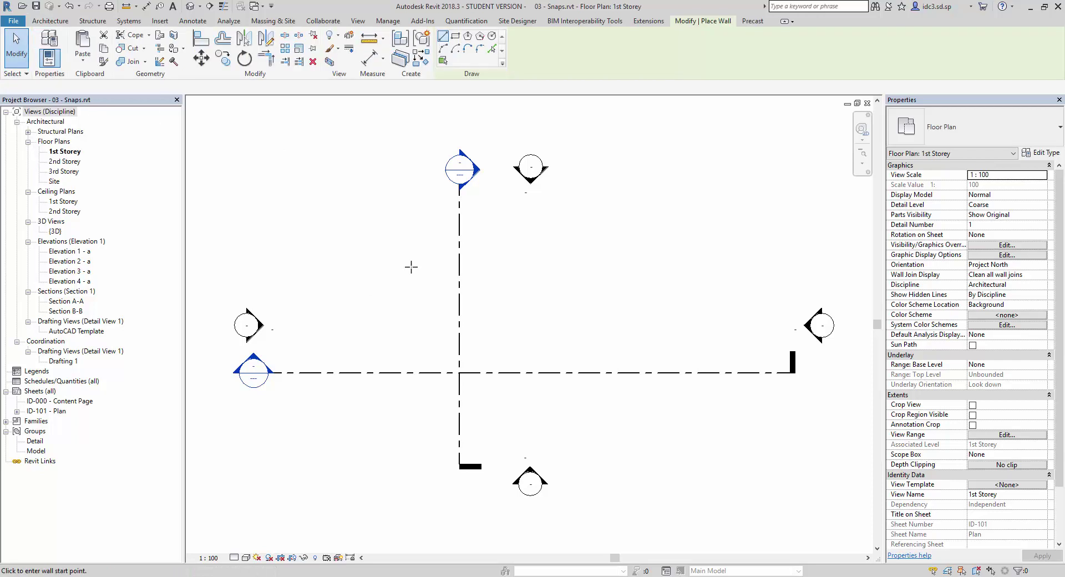
pyautogui.click(392, 278)
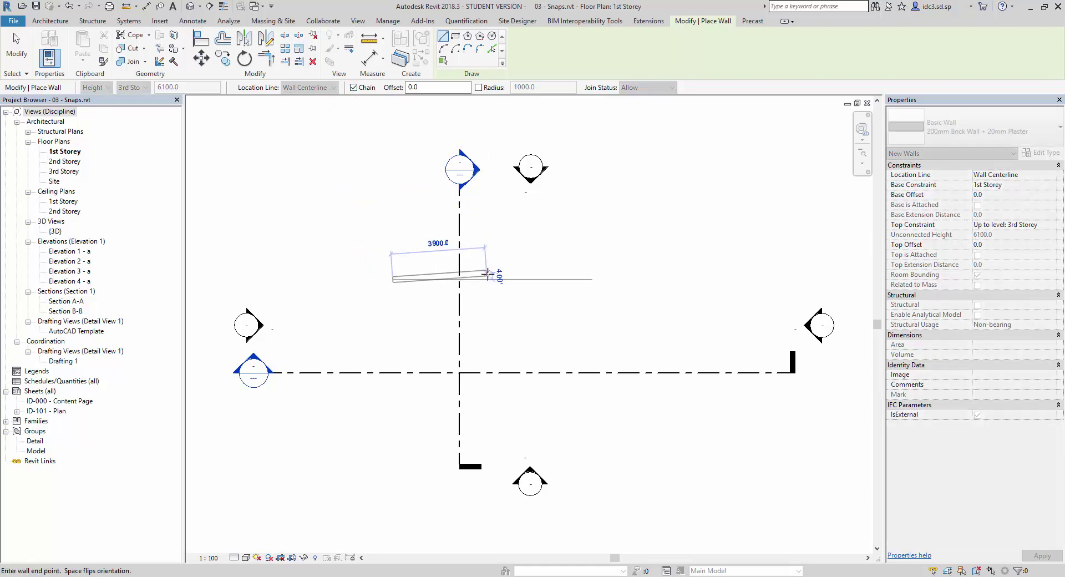
pyautogui.click(525, 280)
pyautogui.click(524, 229)
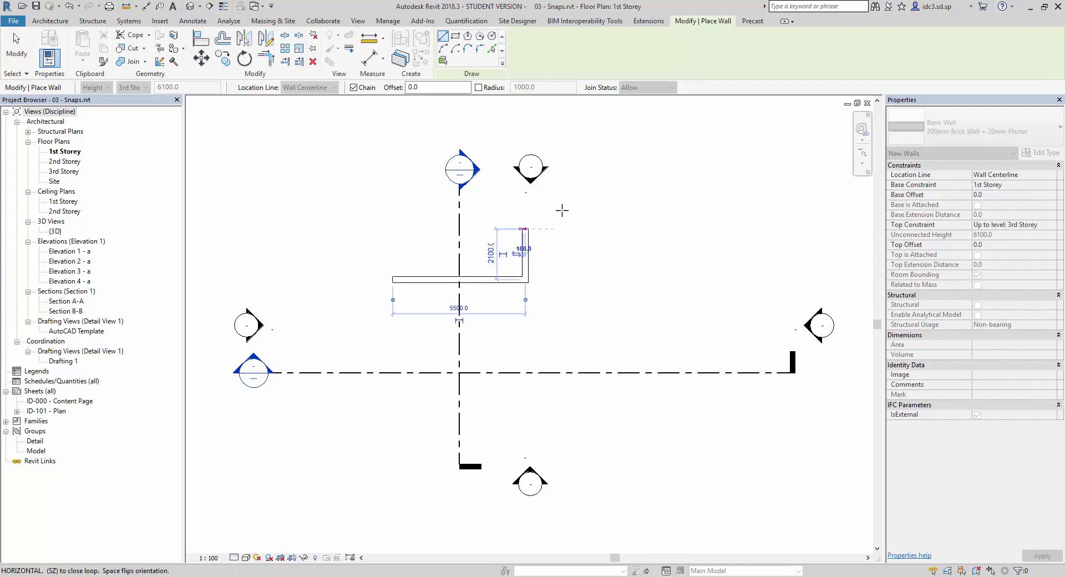
pyautogui.click(597, 185)
pyautogui.press('Escape')
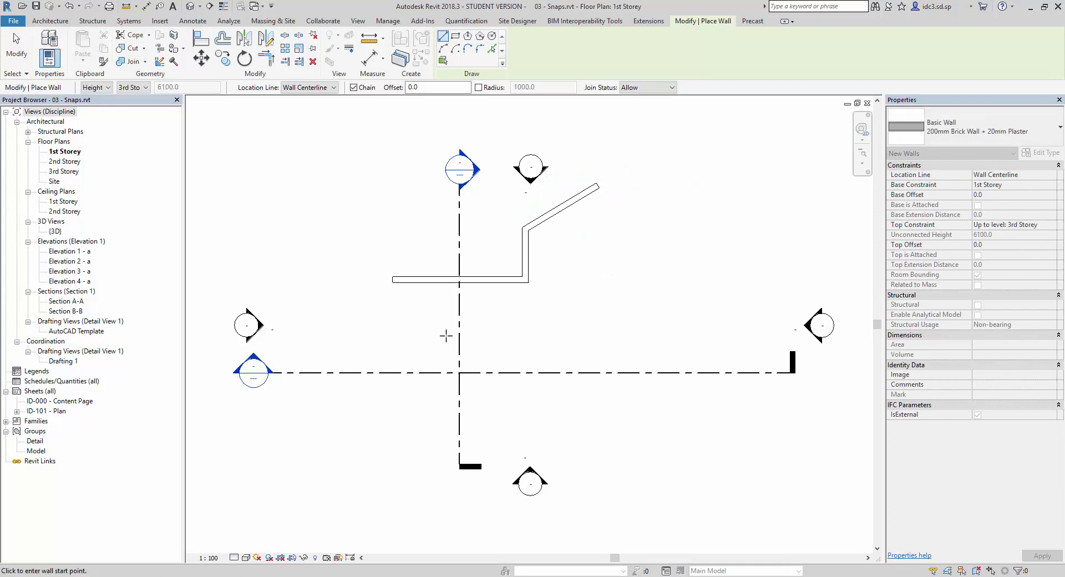
pyautogui.scroll(1, 542, 304)
pyautogui.moveTo(524, 289); pyautogui.dragTo(542, 306, button='middle')
# - Start a new horizontal brick wall below the chain, right of the vertical grid line, aiming for 4500
pyautogui.click(51, 21)
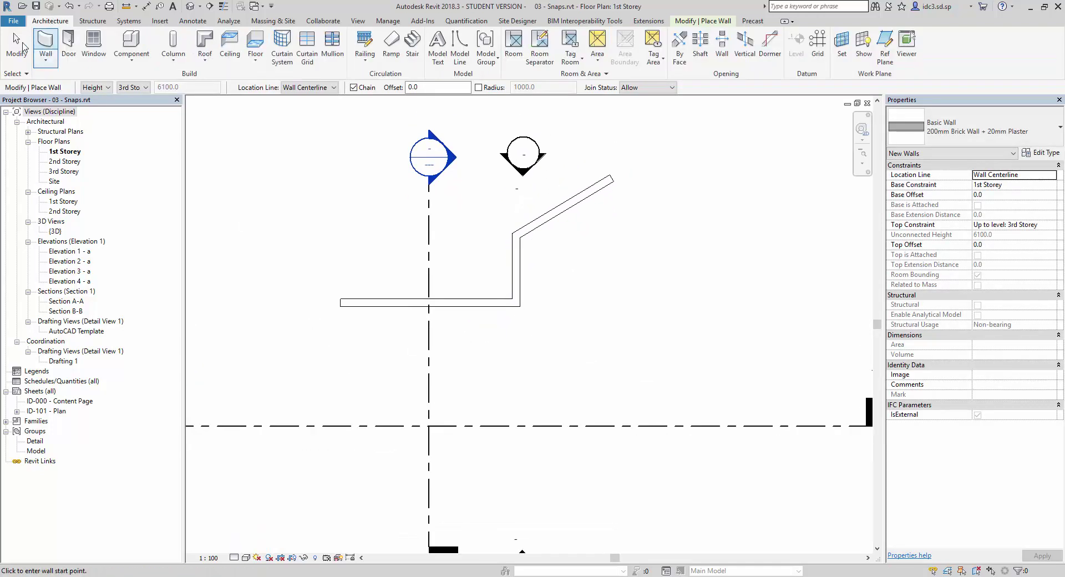
pyautogui.click(46, 61)
pyautogui.click(33, 77)
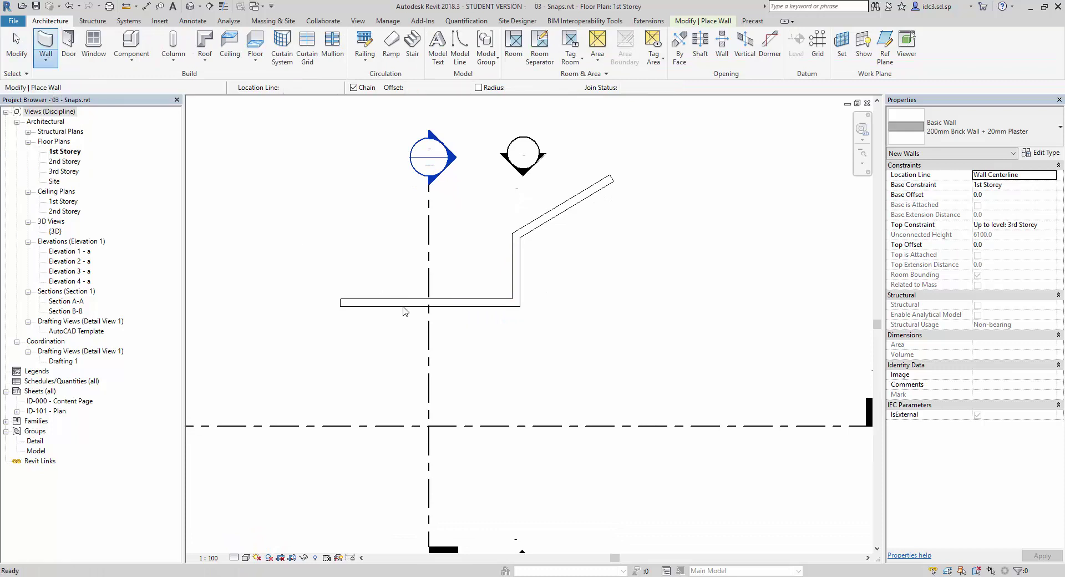
pyautogui.click(494, 347)
pyautogui.scroll(-1, 641, 351)
pyautogui.scroll(-1, 639, 347)
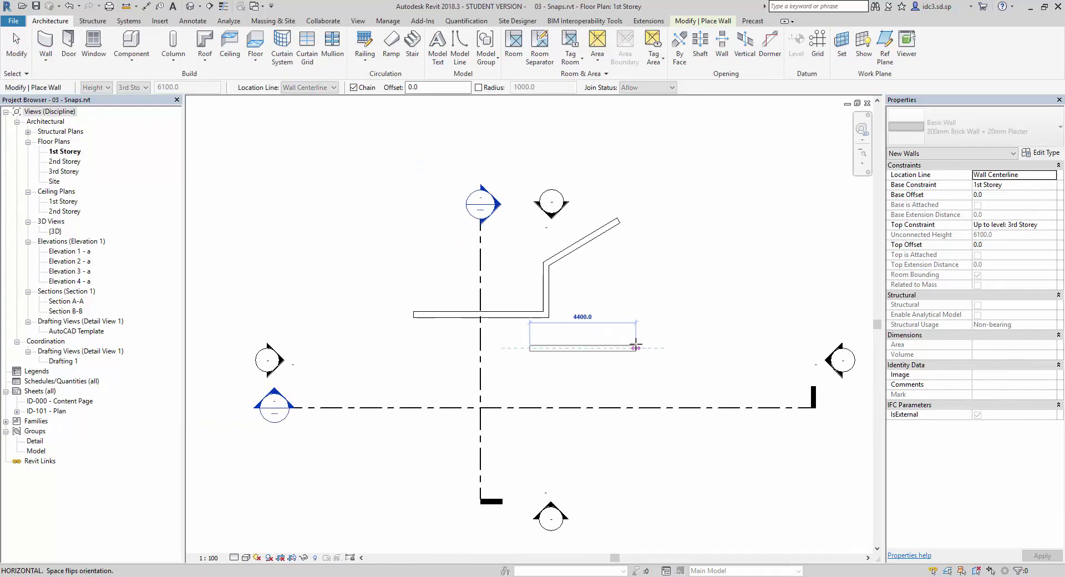
pyautogui.moveTo(638, 348); pyautogui.dragTo(622, 311, button='middle')
pyautogui.scroll(4, 621, 311)
pyautogui.scroll(-4, 623, 311)
pyautogui.scroll(2, 623, 311)
pyautogui.scroll(-1, 623, 311)
pyautogui.scroll(-2, 623, 311)
pyautogui.scroll(3, 623, 311)
pyautogui.scroll(-3, 624, 312)
pyautogui.scroll(3, 624, 311)
pyautogui.scroll(-2, 624, 311)
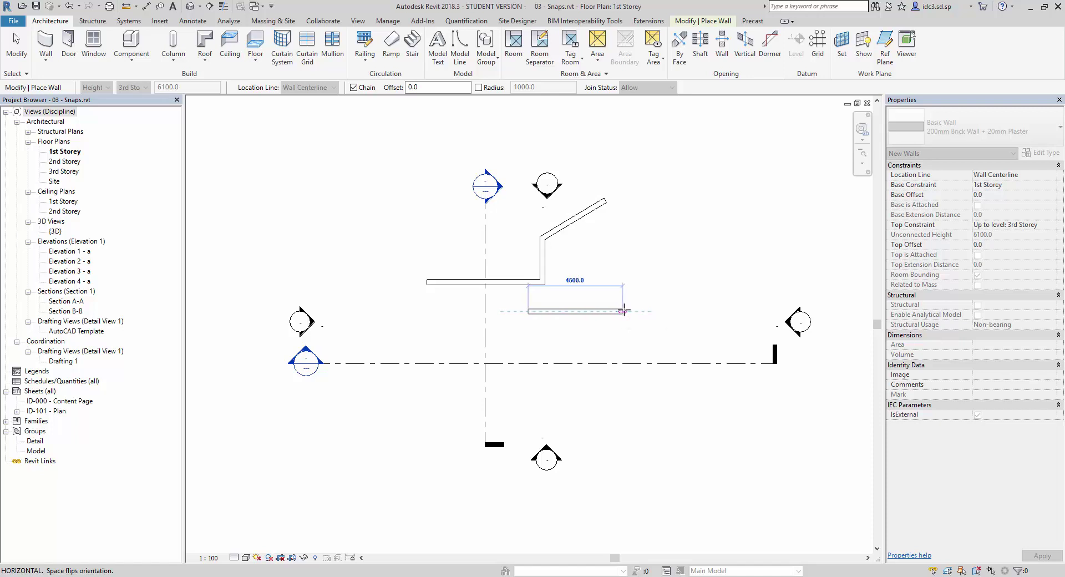
pyautogui.scroll(3, 623, 311)
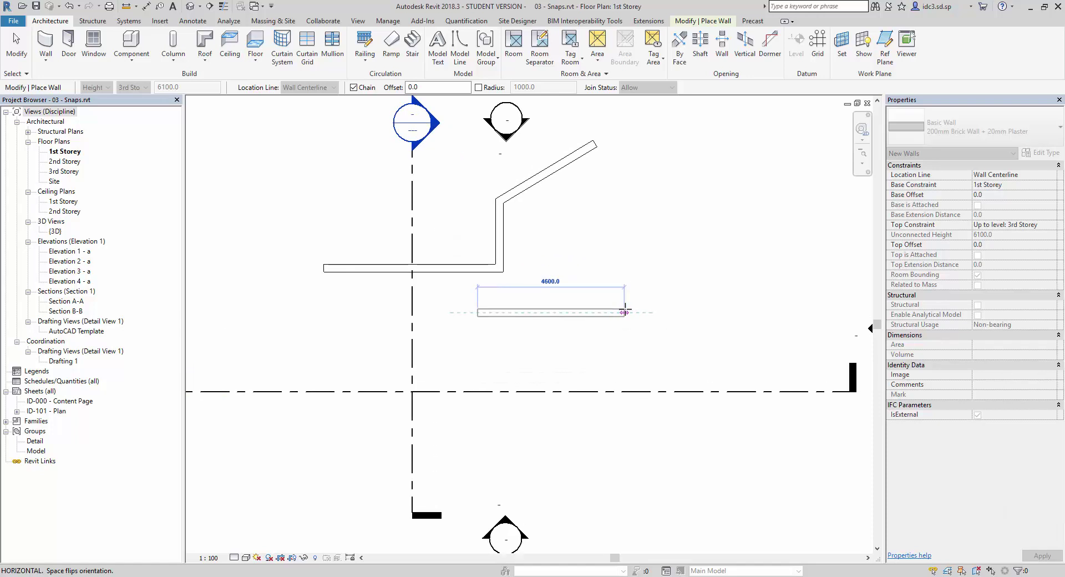
pyautogui.scroll(3, 624, 312)
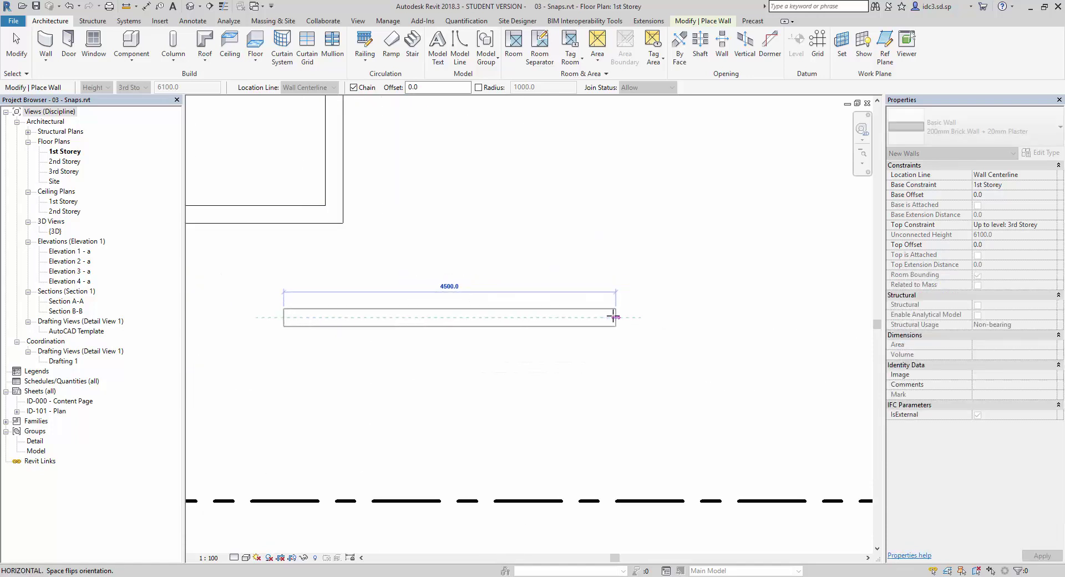
pyautogui.scroll(3, 614, 316)
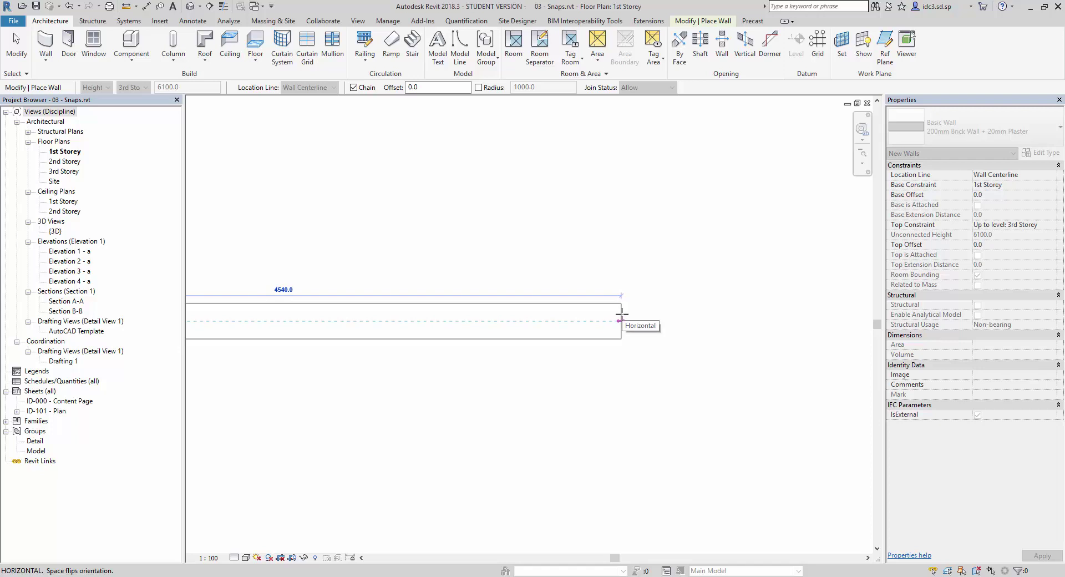
pyautogui.scroll(3, 621, 314)
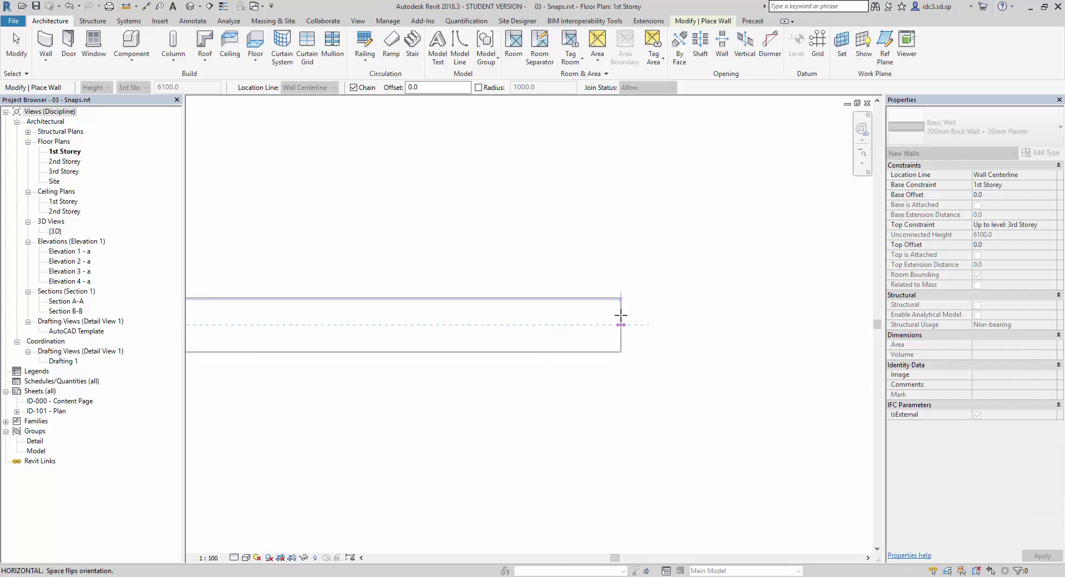
pyautogui.scroll(-1, 621, 314)
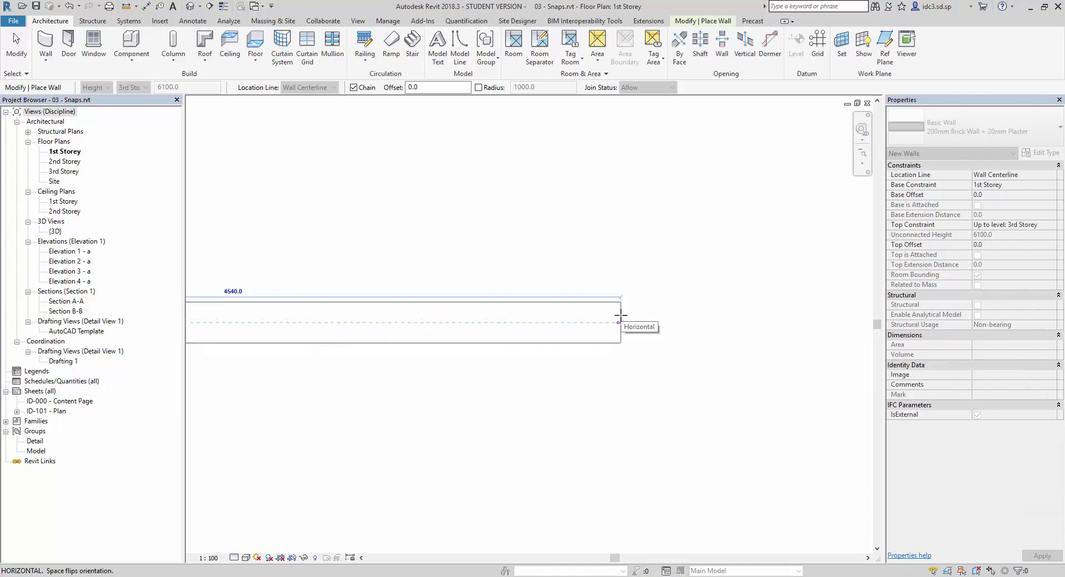
# - Fix the horizontal wall's end at 4500 and add a short collinear extension segment
pyautogui.click(612, 317)
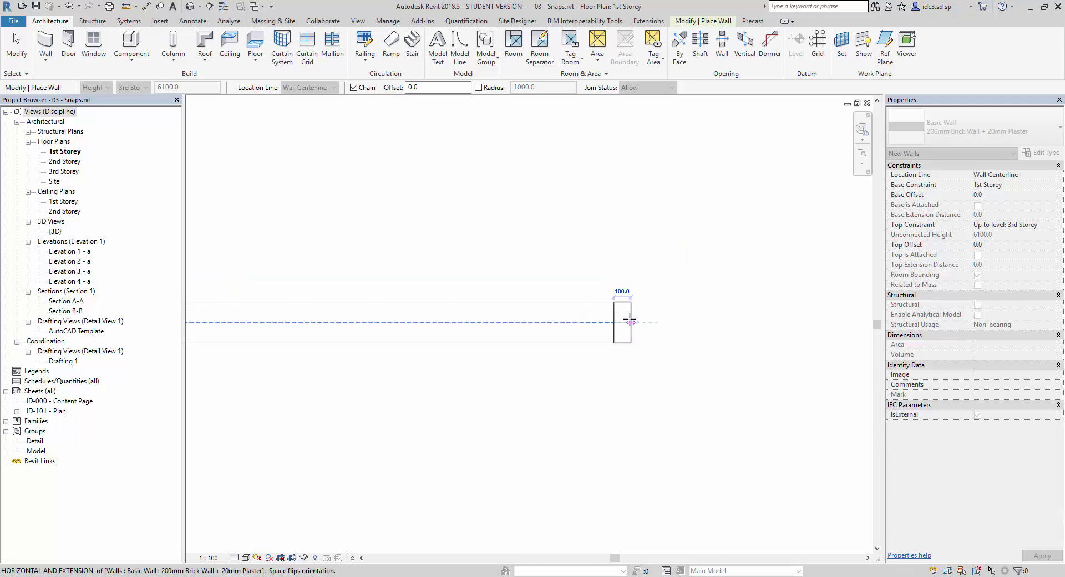
pyautogui.scroll(3, 627, 324)
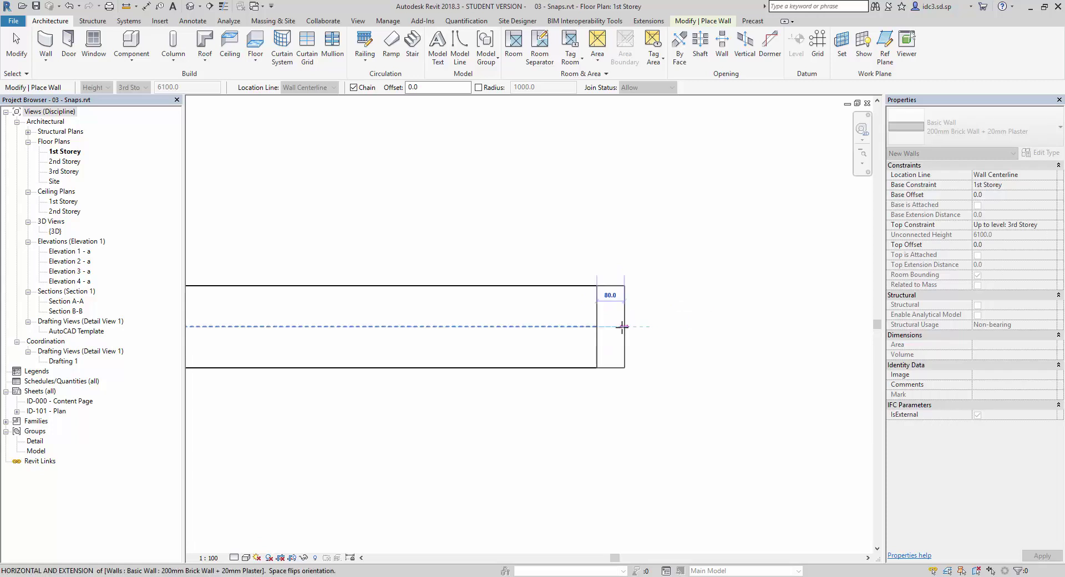
pyautogui.scroll(3, 619, 328)
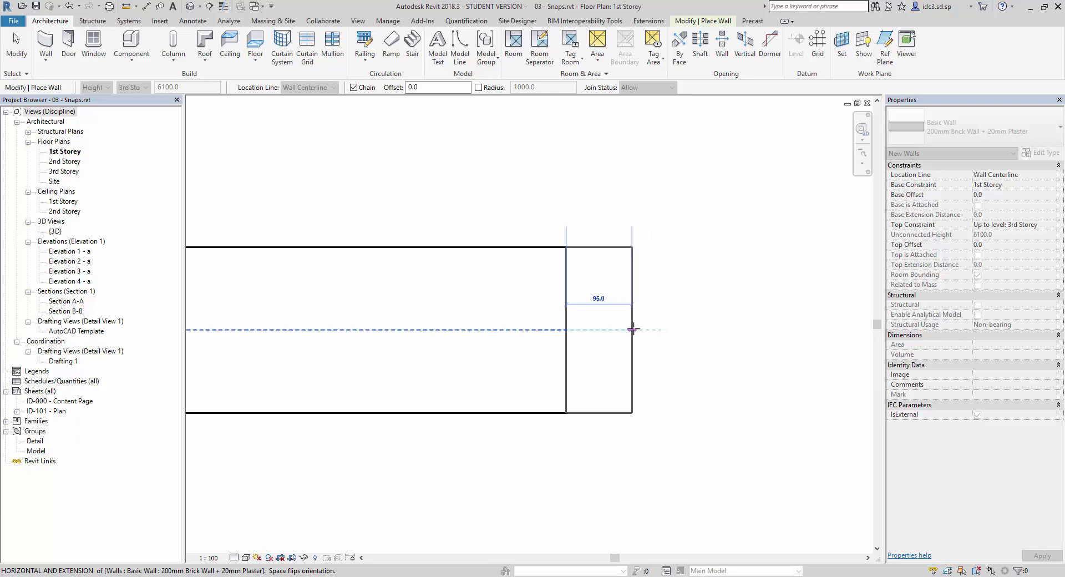
pyautogui.scroll(2, 635, 329)
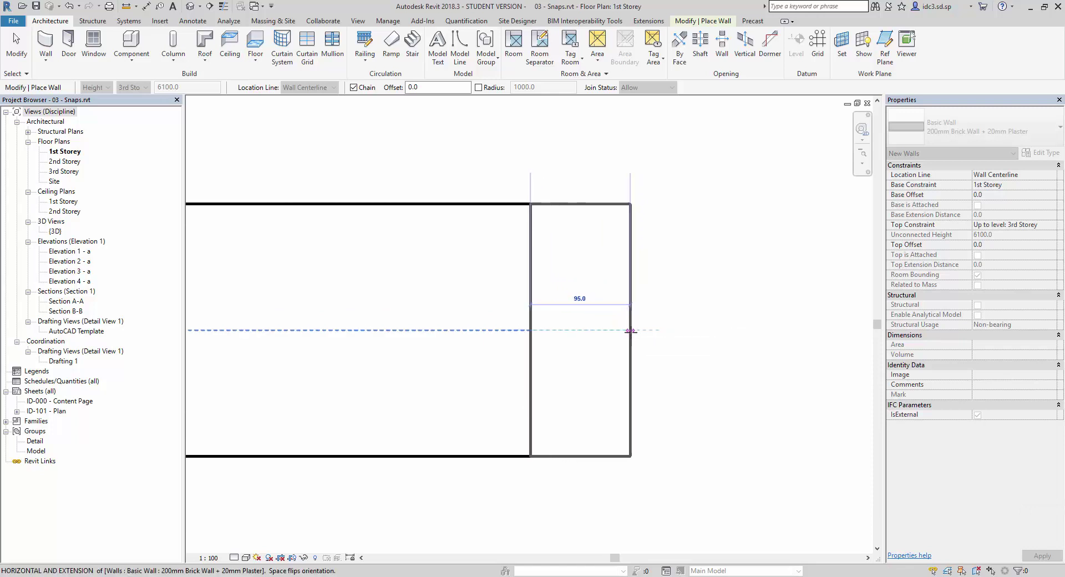
pyautogui.click(631, 330)
# - Add a 45° angled wall from the chain's end, then finish the wall chain
pyautogui.scroll(-1, 633, 333)
pyautogui.scroll(5, 635, 334)
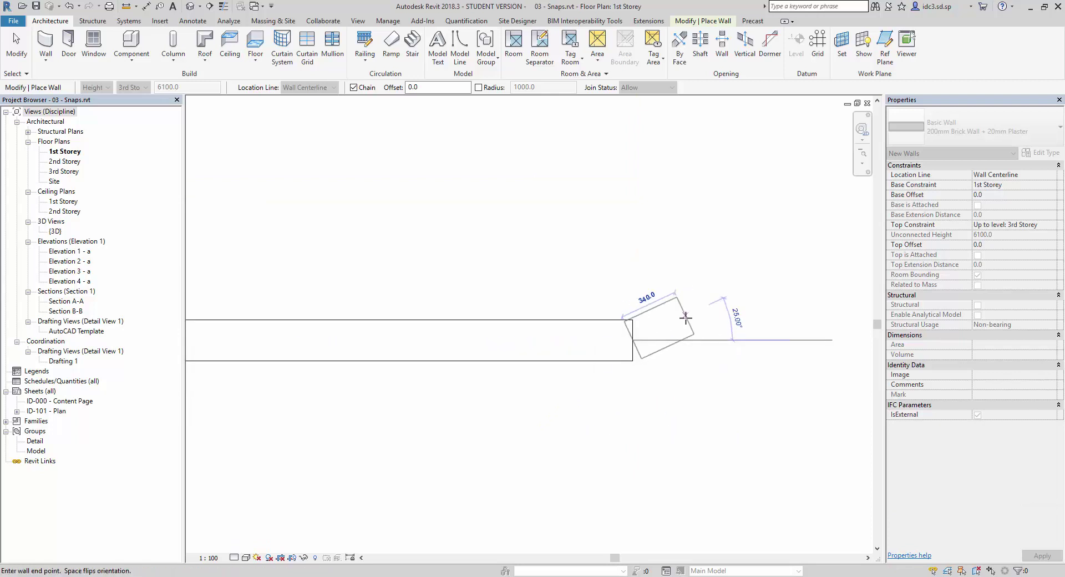
pyautogui.scroll(3, 686, 321)
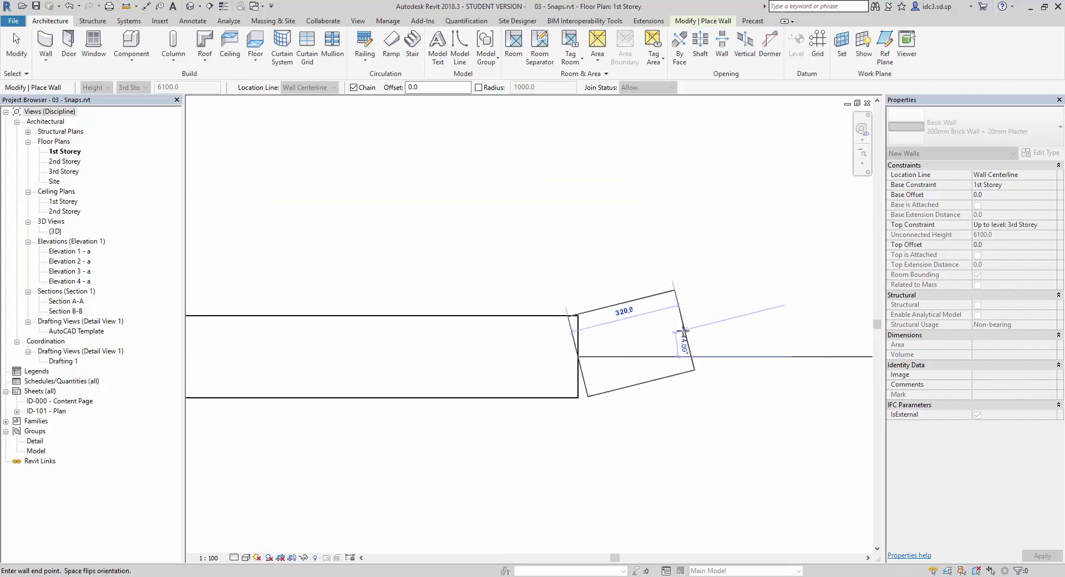
pyautogui.scroll(3, 709, 343)
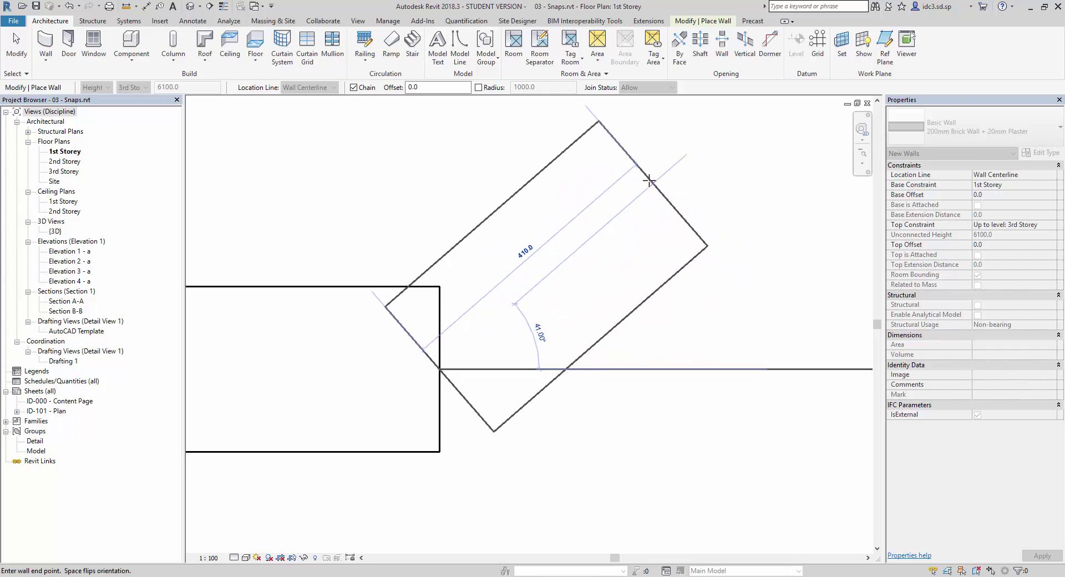
pyautogui.click(638, 171)
pyautogui.scroll(-3, 638, 172)
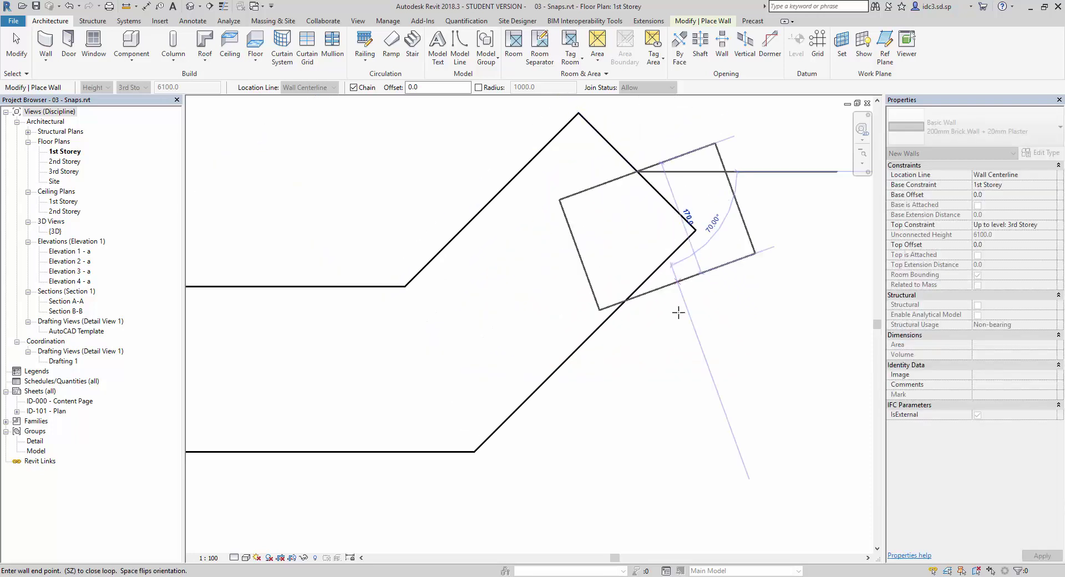
pyautogui.press('Escape')
pyautogui.moveTo(682, 294); pyautogui.dragTo(638, 298, button='middle')
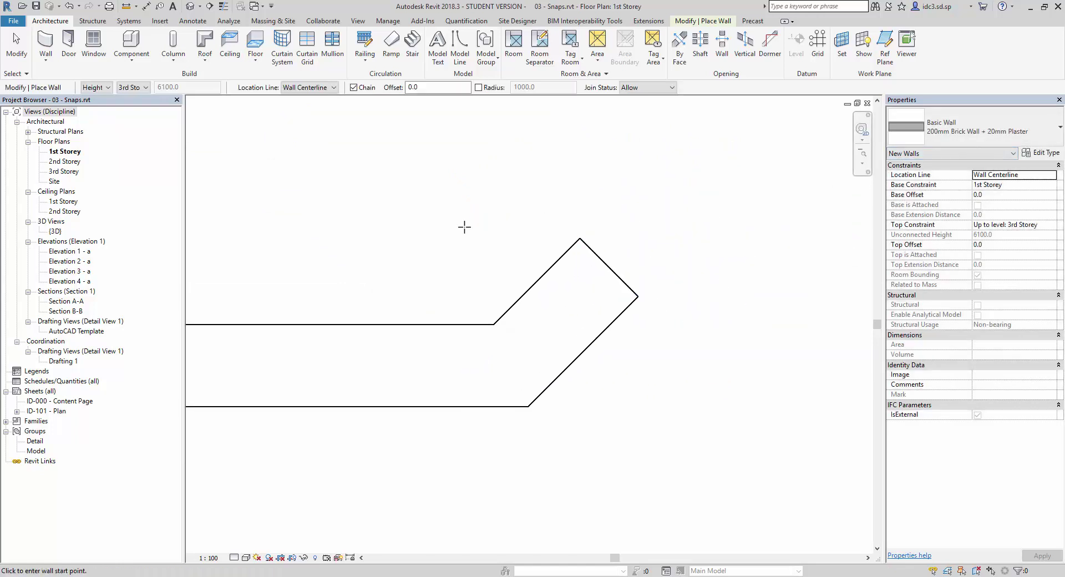
# - Append a 1 mm step to the length snap increments, making them 1000; 100; 20; 5; 1
pyautogui.click(387, 21)
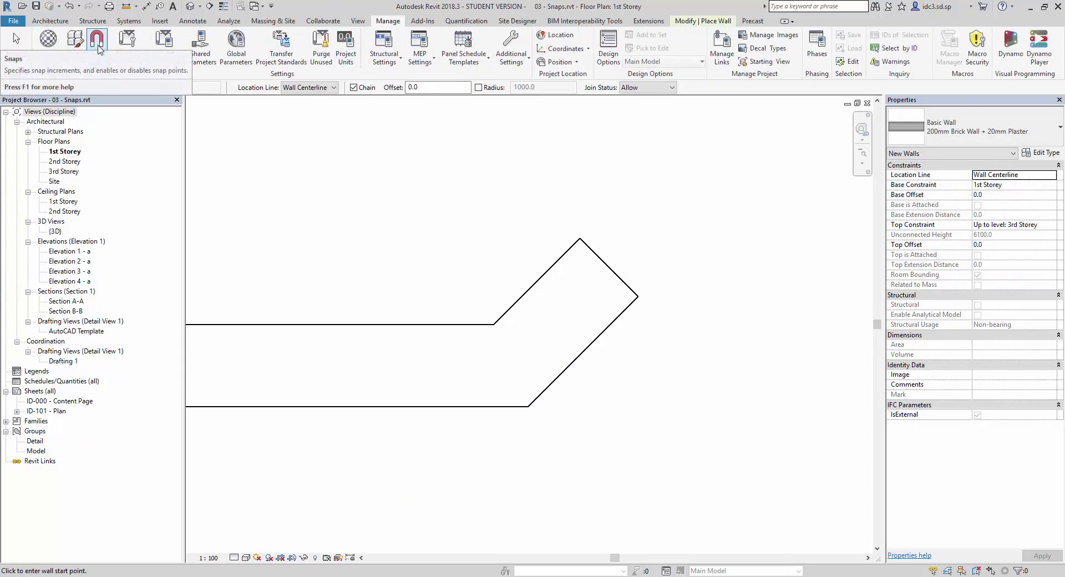
pyautogui.click(99, 49)
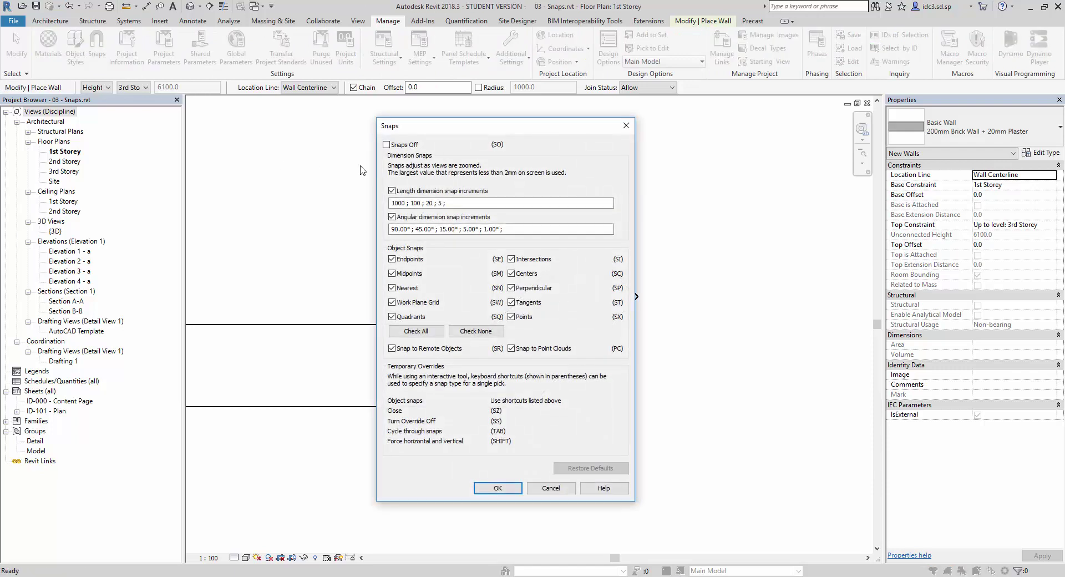
pyautogui.moveTo(494, 128); pyautogui.dragTo(507, 127)
pyautogui.click(421, 202)
pyautogui.hotkey('ctrl', 'a')
pyautogui.press('Delete')
pyautogui.hotkey('ctrl', 'z')
pyautogui.click(474, 203)
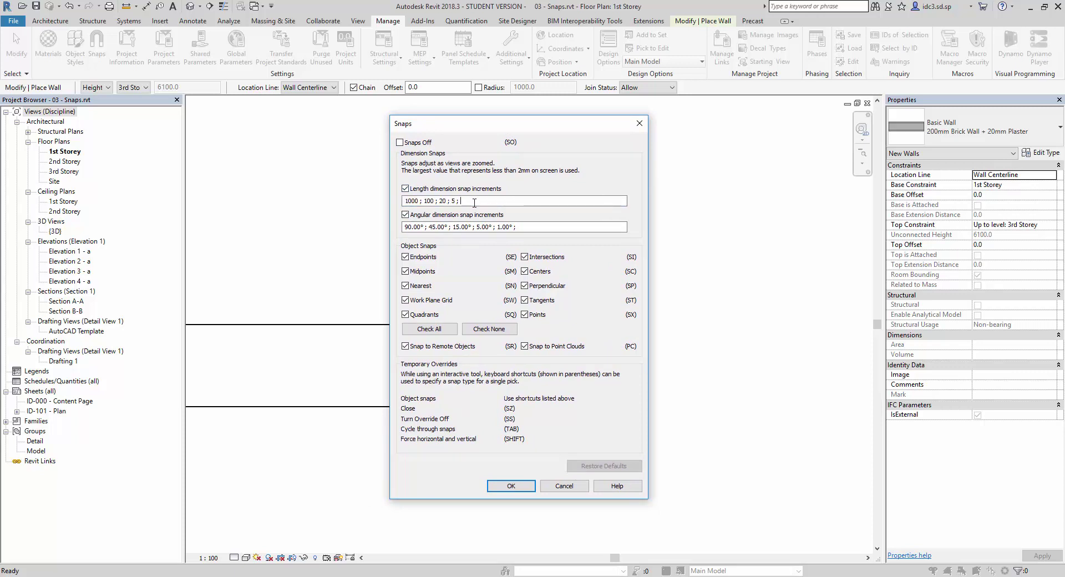
pyautogui.write('1;')
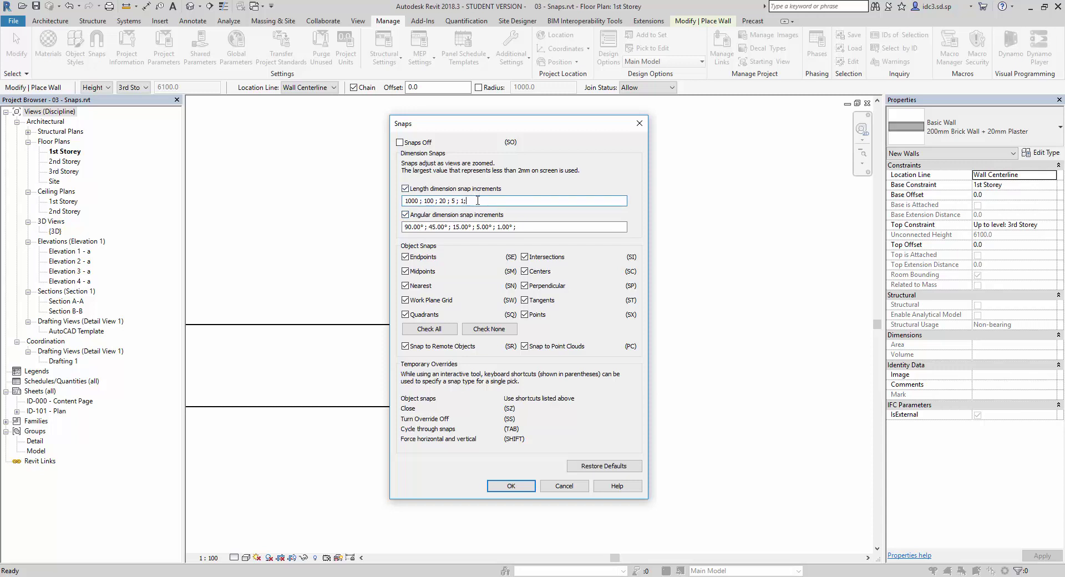
pyautogui.moveTo(477, 201); pyautogui.dragTo(334, 230)
pyautogui.click(471, 201)
pyautogui.tripleClick(434, 201)
pyautogui.click(521, 486)
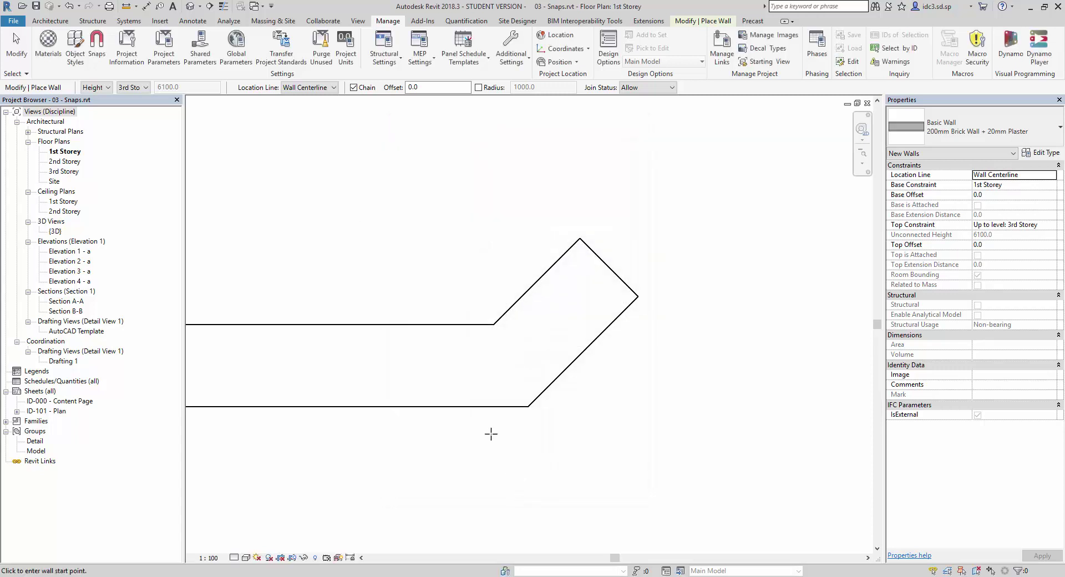
pyautogui.click(51, 21)
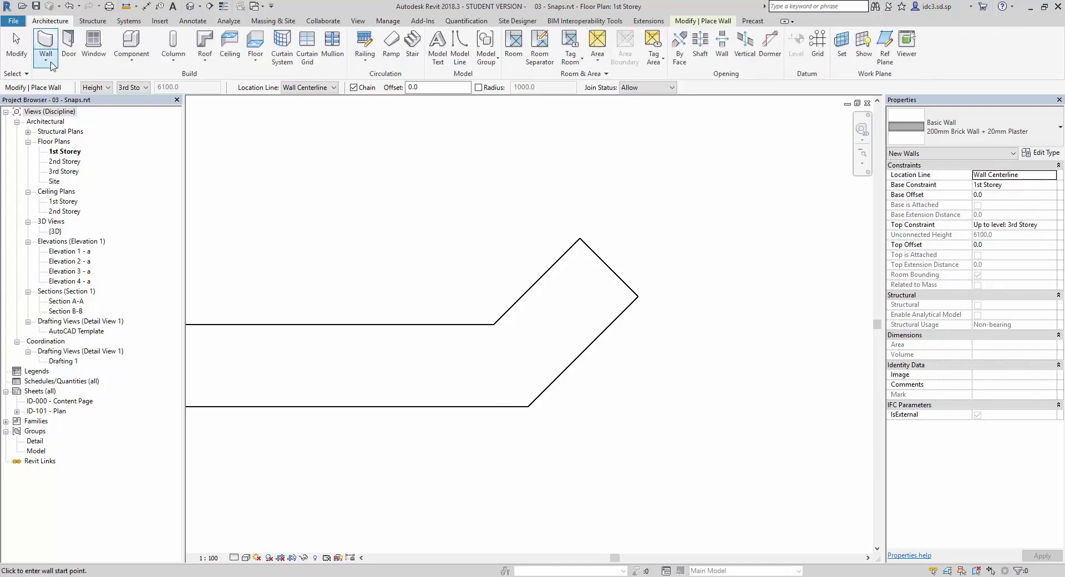
pyautogui.click(45, 58)
pyautogui.click(67, 78)
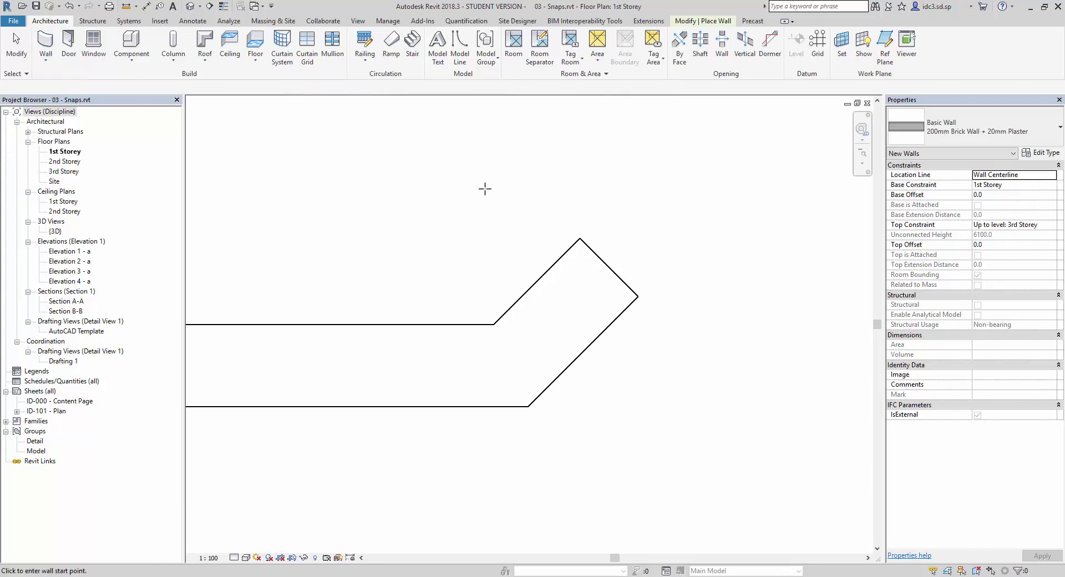
pyautogui.scroll(2, 634, 283)
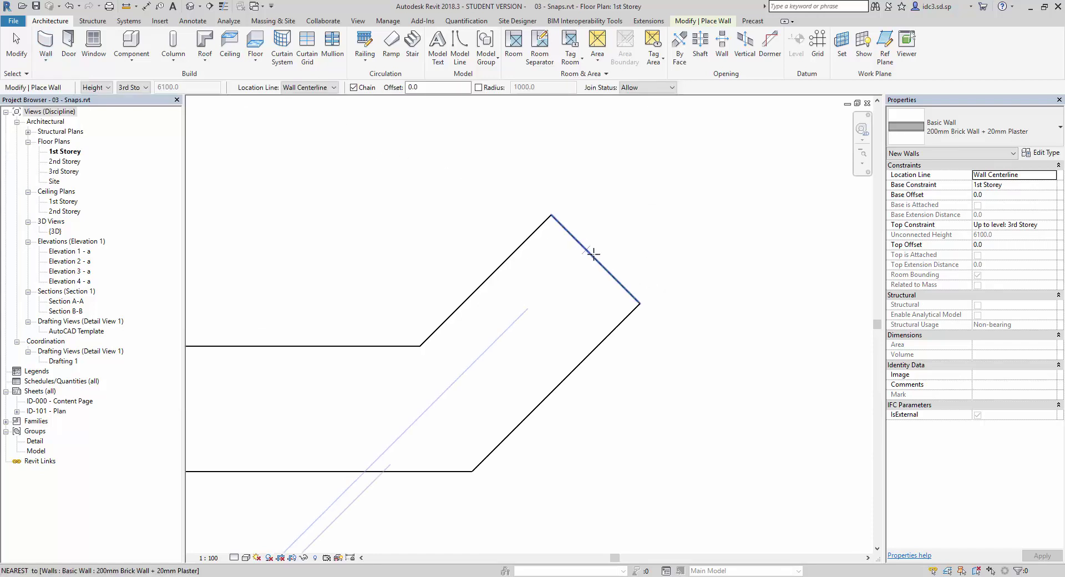
pyautogui.click(595, 257)
pyautogui.scroll(4, 659, 258)
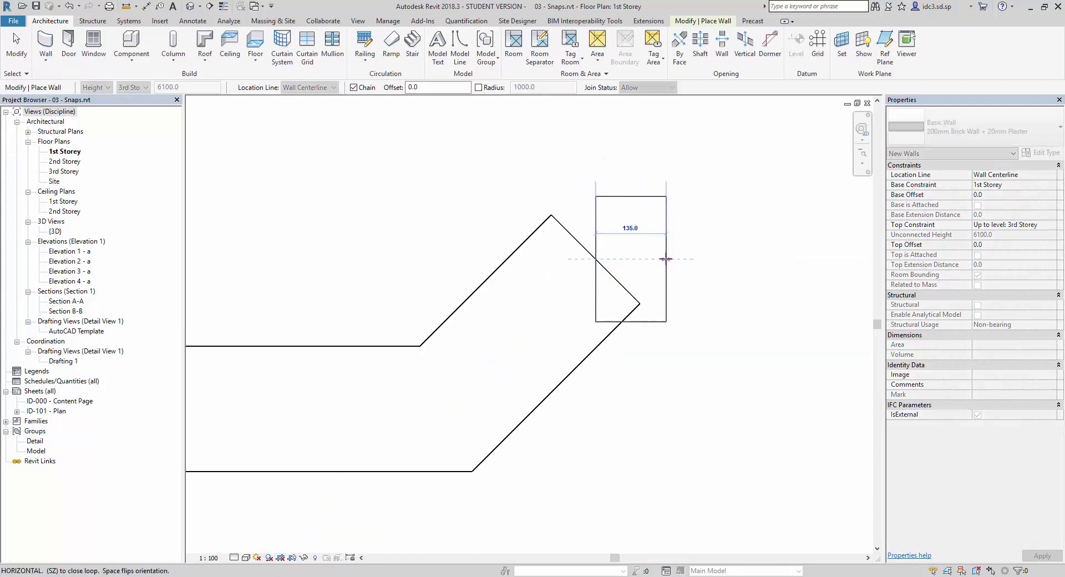
pyautogui.scroll(4, 660, 260)
pyautogui.scroll(3, 615, 256)
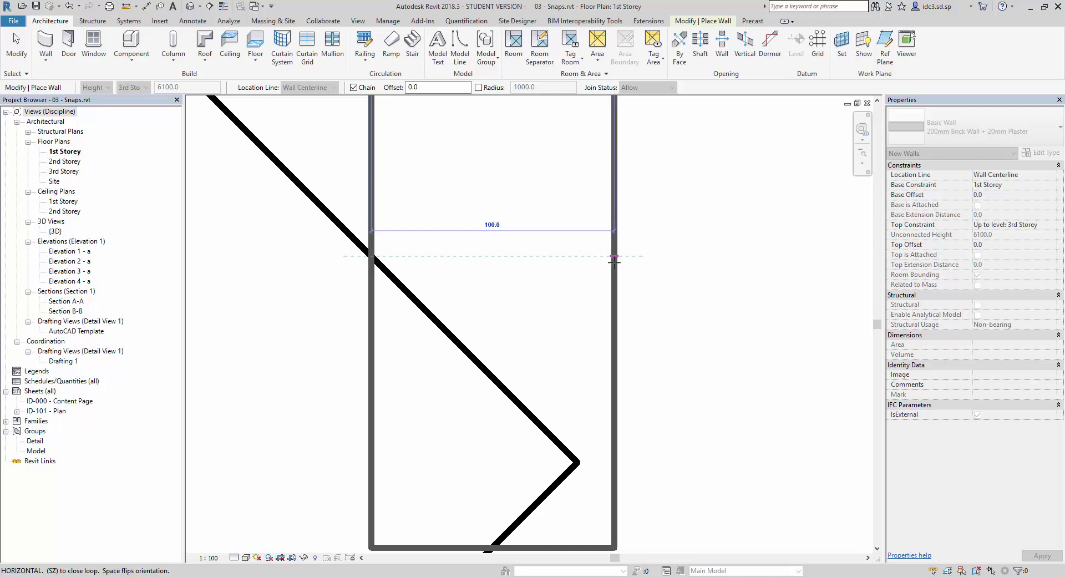
pyautogui.scroll(2, 613, 257)
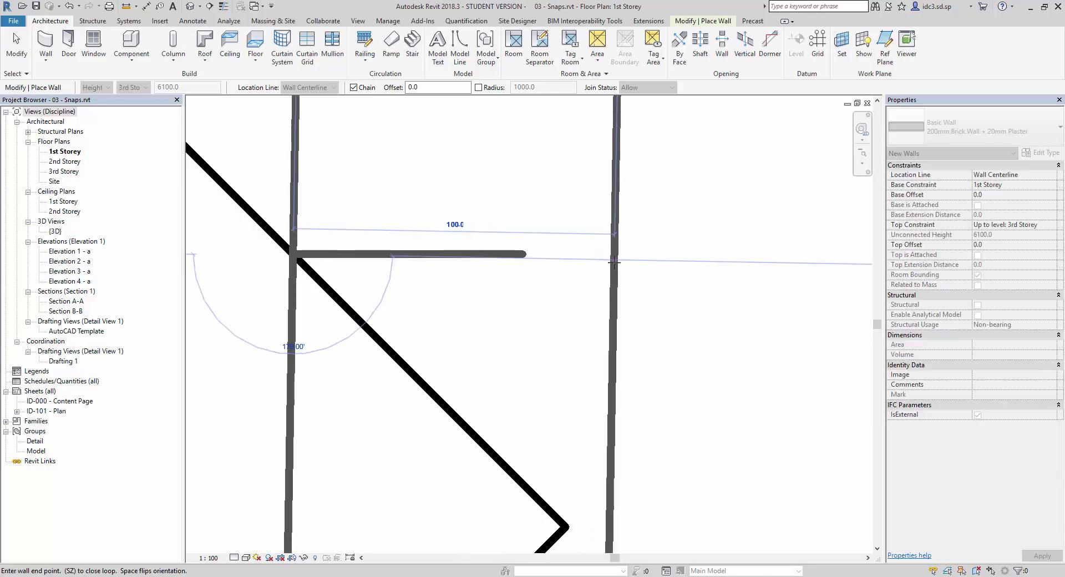
pyautogui.scroll(-1, 611, 258)
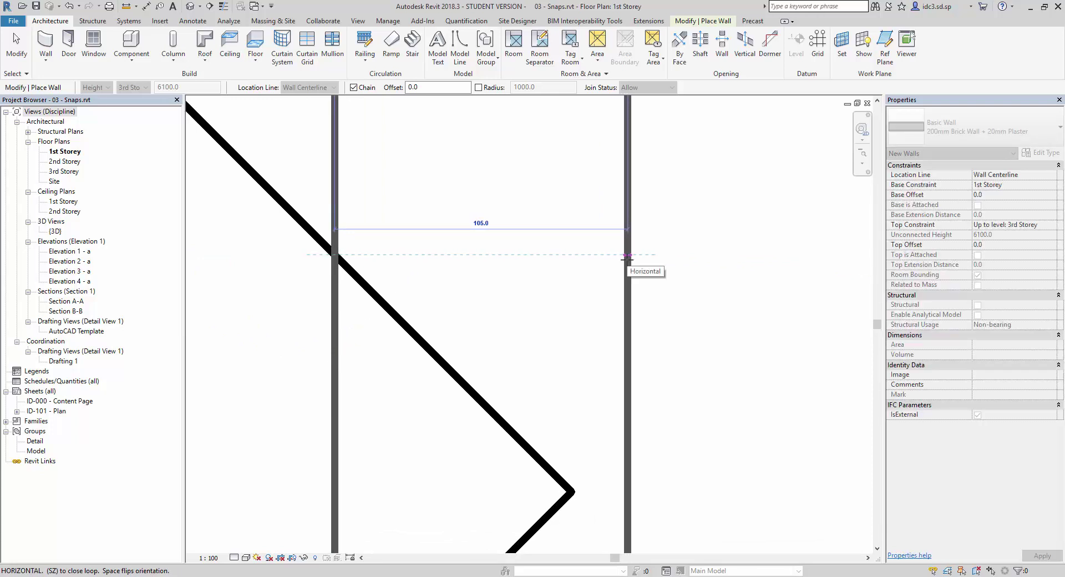
pyautogui.click(627, 256)
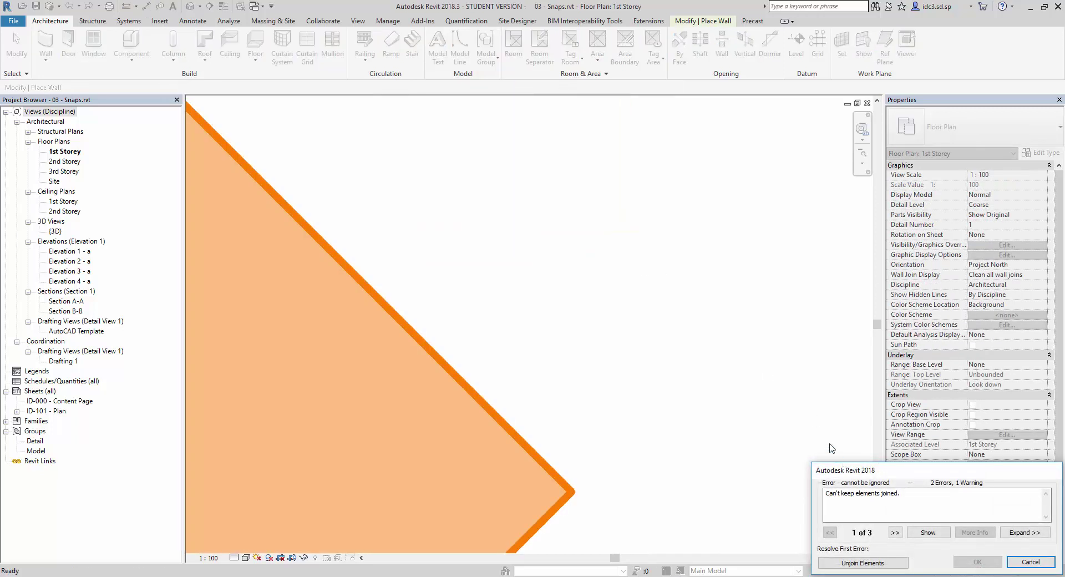
pyautogui.click(894, 562)
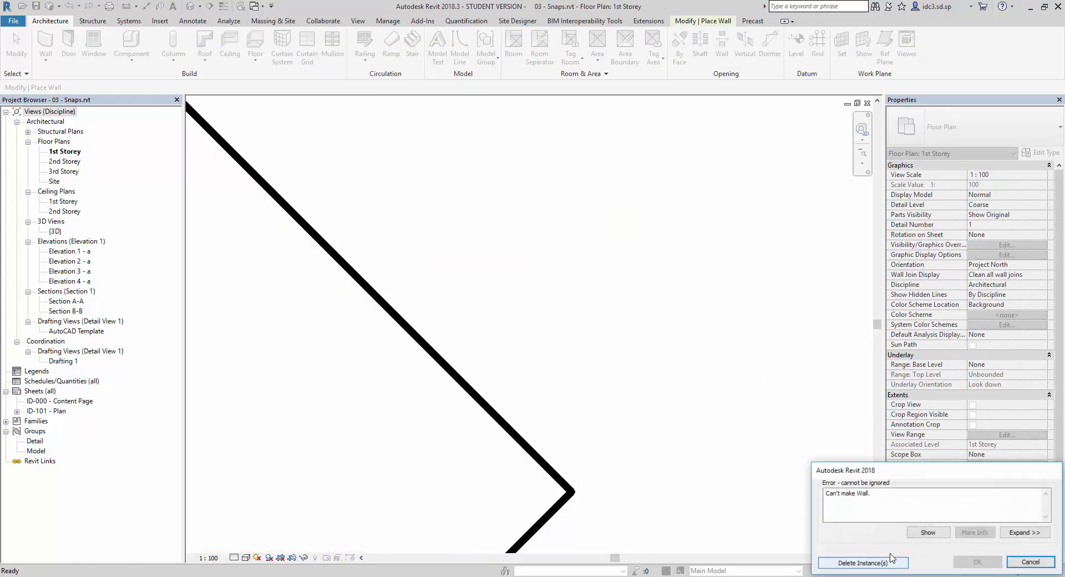
pyautogui.click(1030, 562)
pyautogui.press('Escape')
pyautogui.scroll(-3, 519, 311)
pyautogui.scroll(-3, 517, 309)
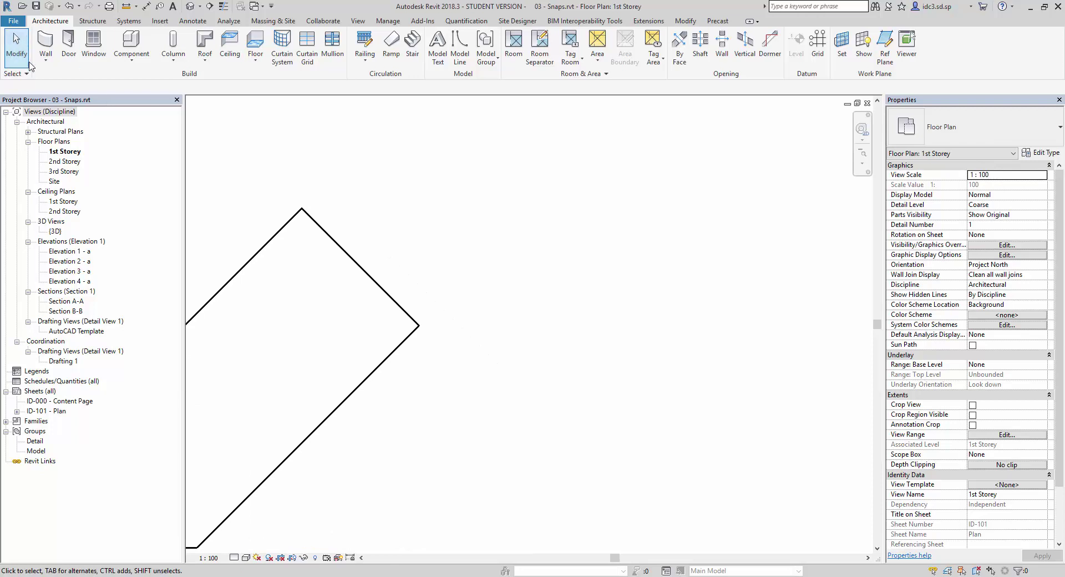
pyautogui.click(46, 57)
pyautogui.click(65, 84)
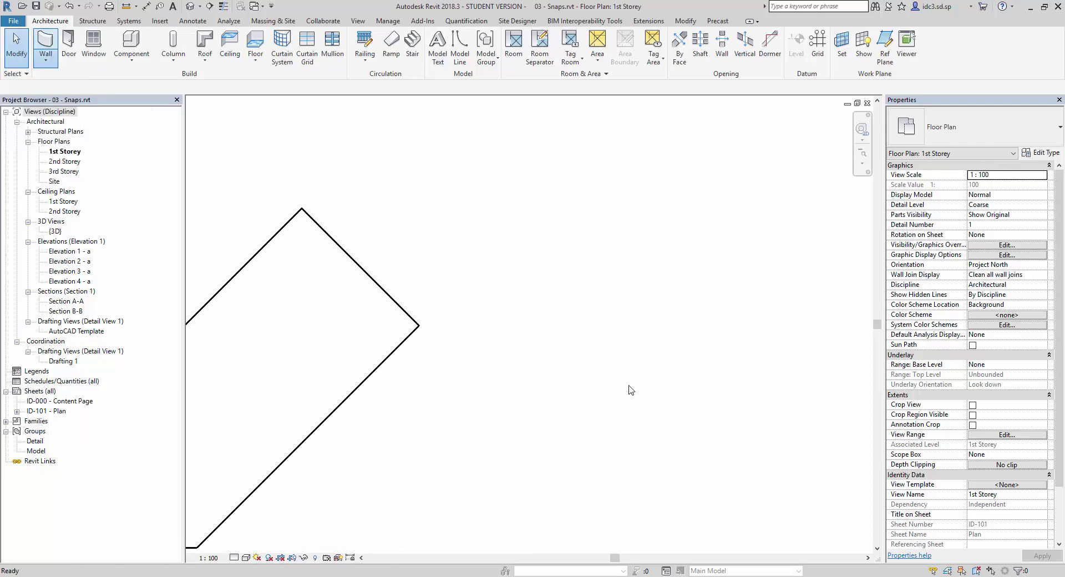
pyautogui.click(552, 301)
pyautogui.scroll(5, 615, 300)
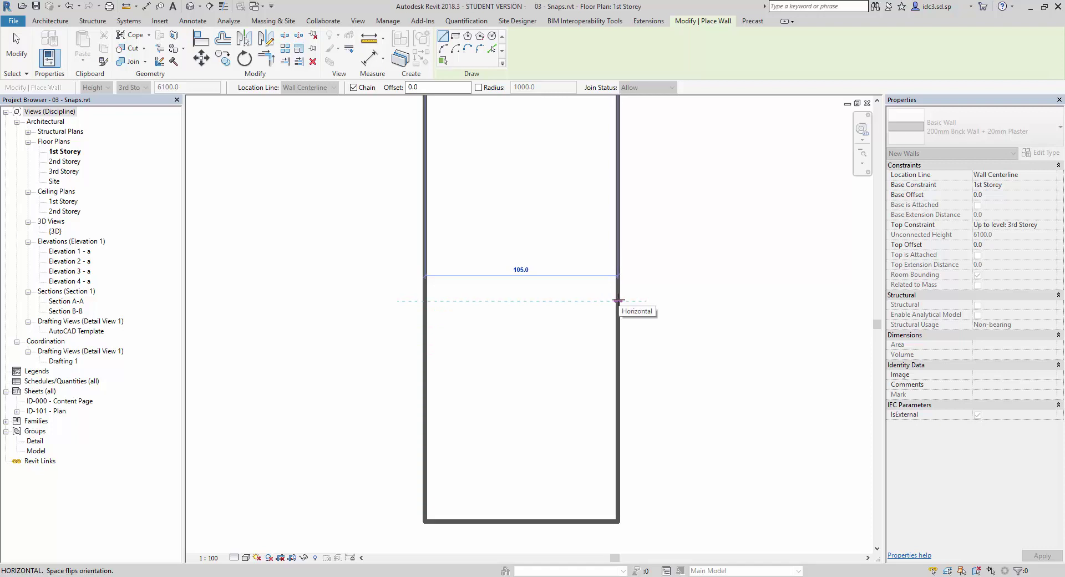
pyautogui.click(619, 300)
pyautogui.scroll(-6, 657, 353)
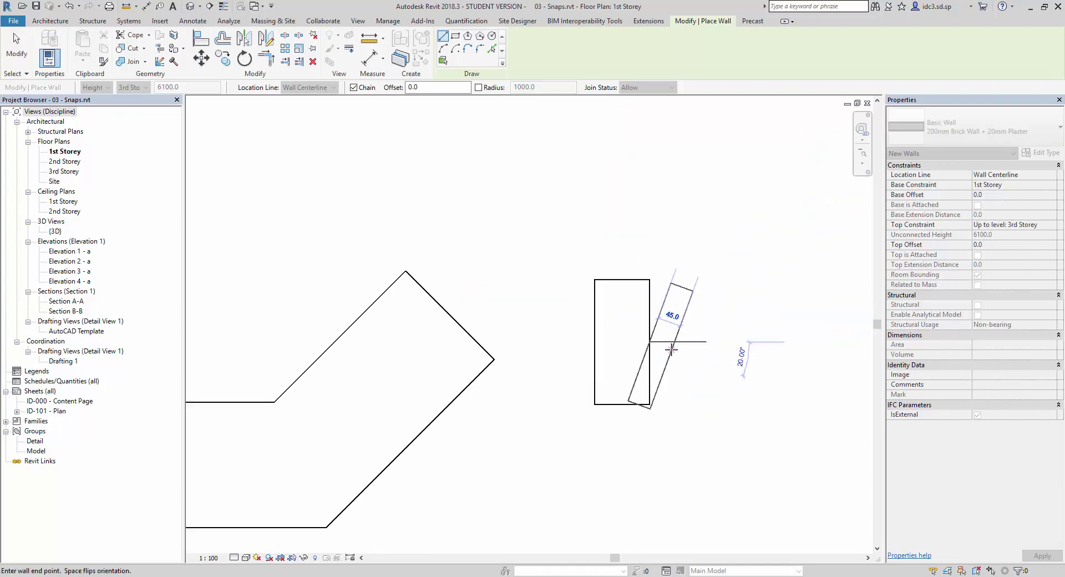
pyautogui.press('Escape')
pyautogui.press('Escape')
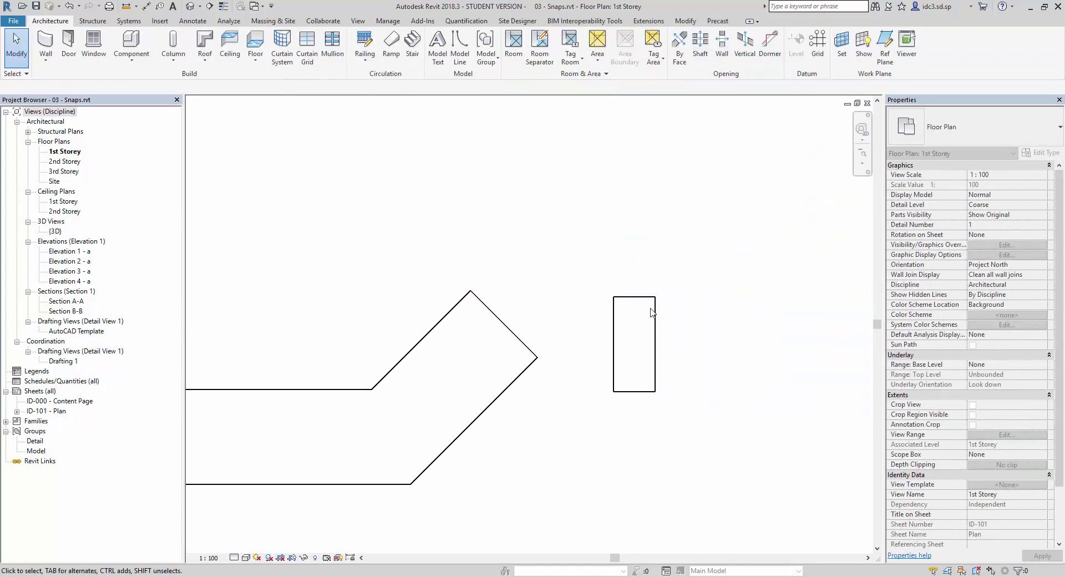
pyautogui.scroll(-3, 638, 300)
pyautogui.scroll(3, 644, 333)
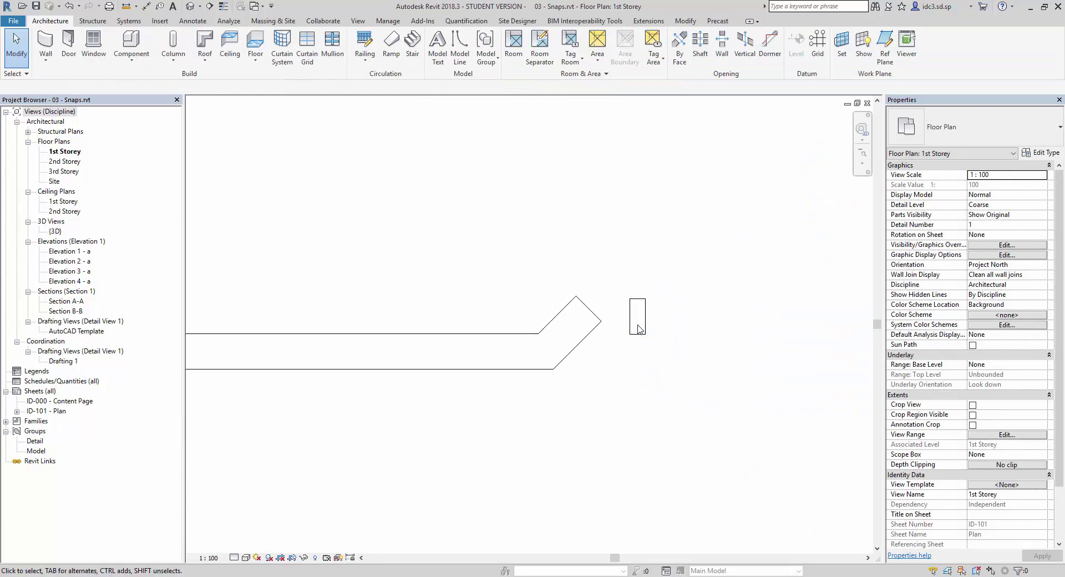
pyautogui.scroll(-4, 630, 328)
pyautogui.scroll(-3, 629, 358)
pyautogui.scroll(-3, 644, 301)
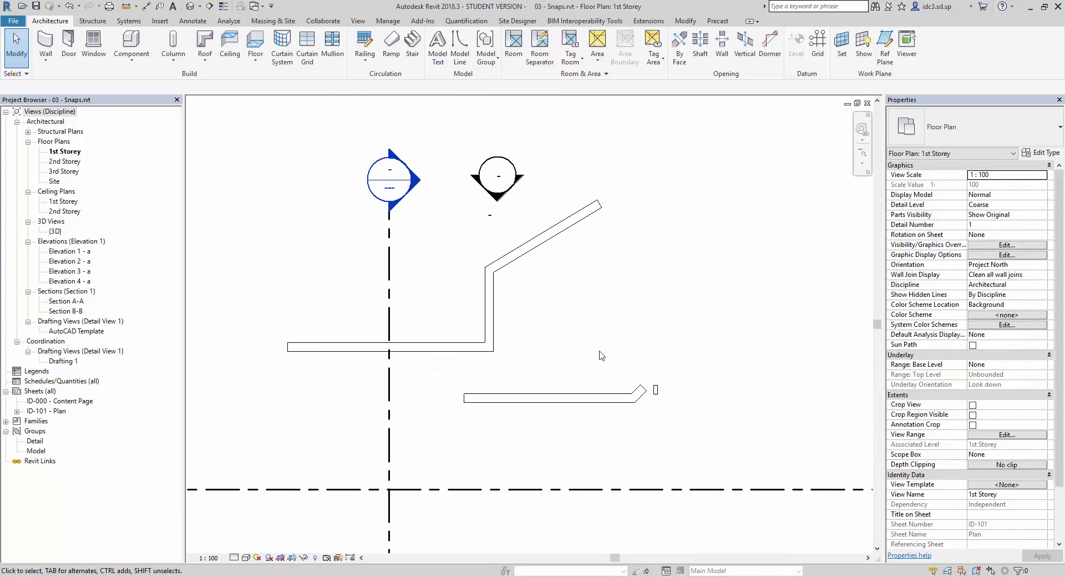
# - Draw a slanted brick wall from the upper left, ending at the horizontal wall's midpoint
pyautogui.click(54, 58)
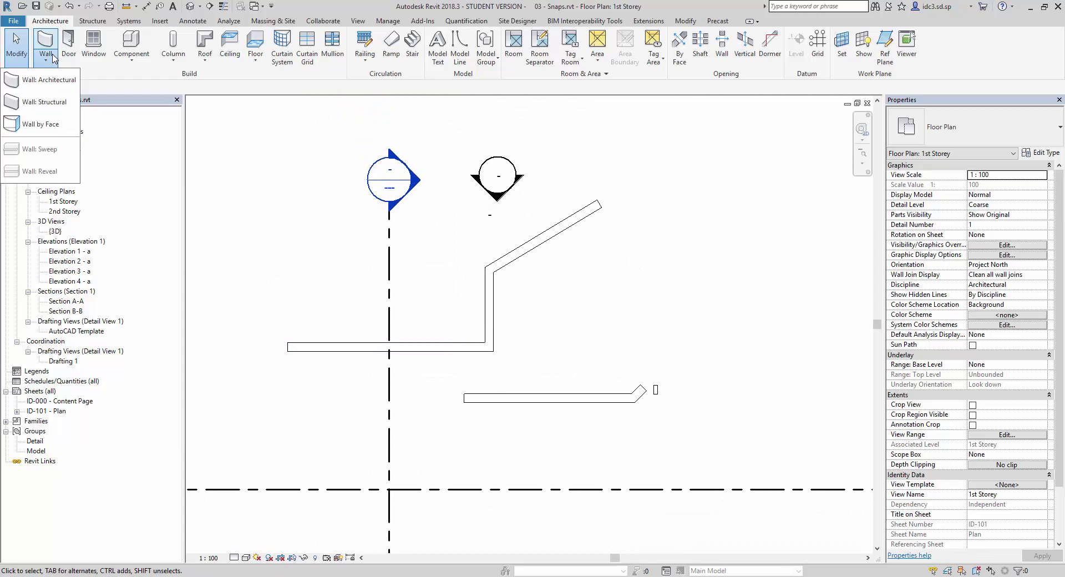
pyautogui.click(64, 83)
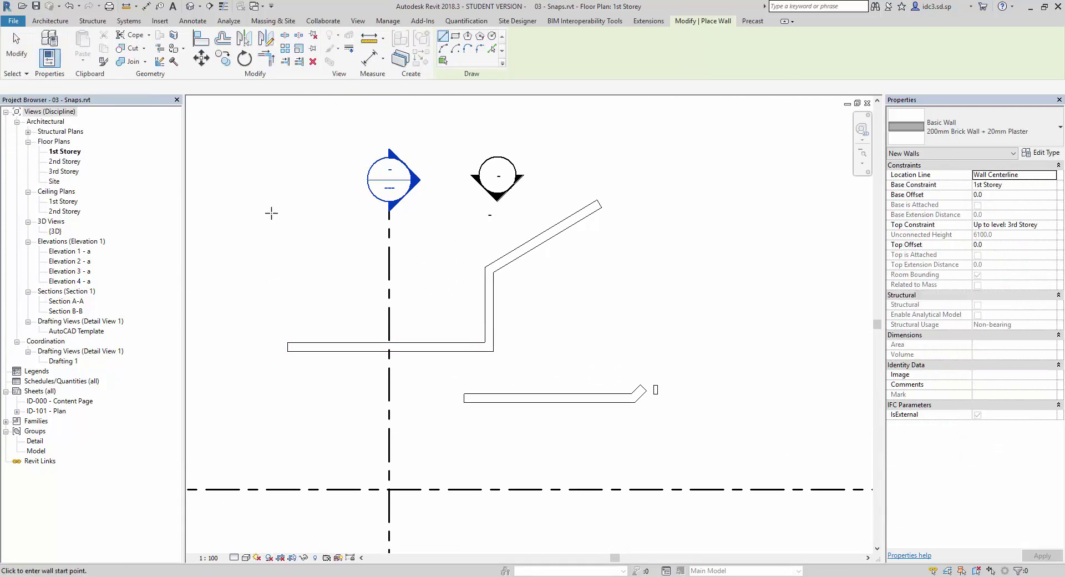
pyautogui.click(355, 216)
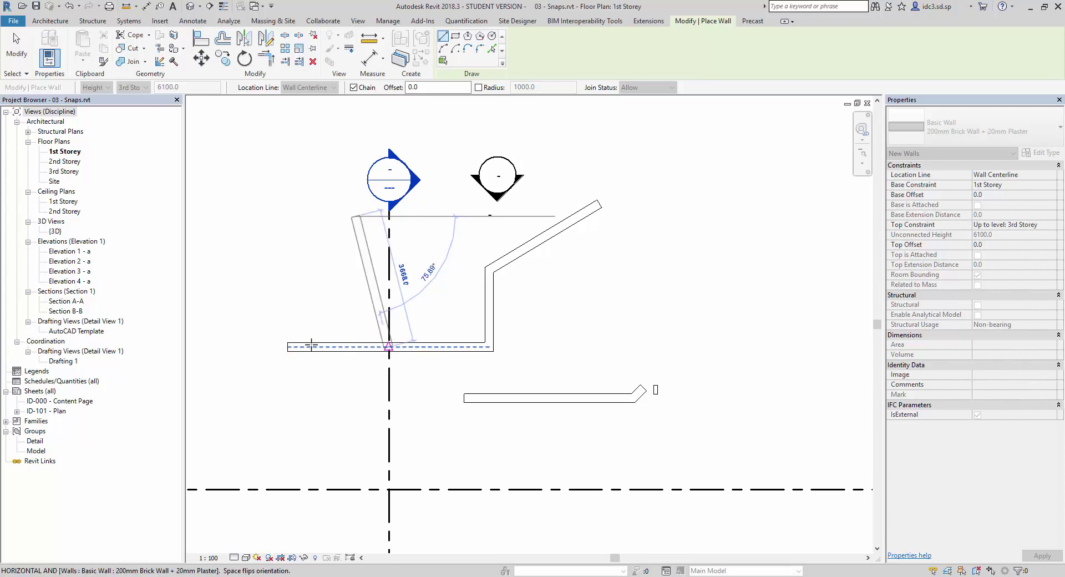
pyautogui.click(381, 357)
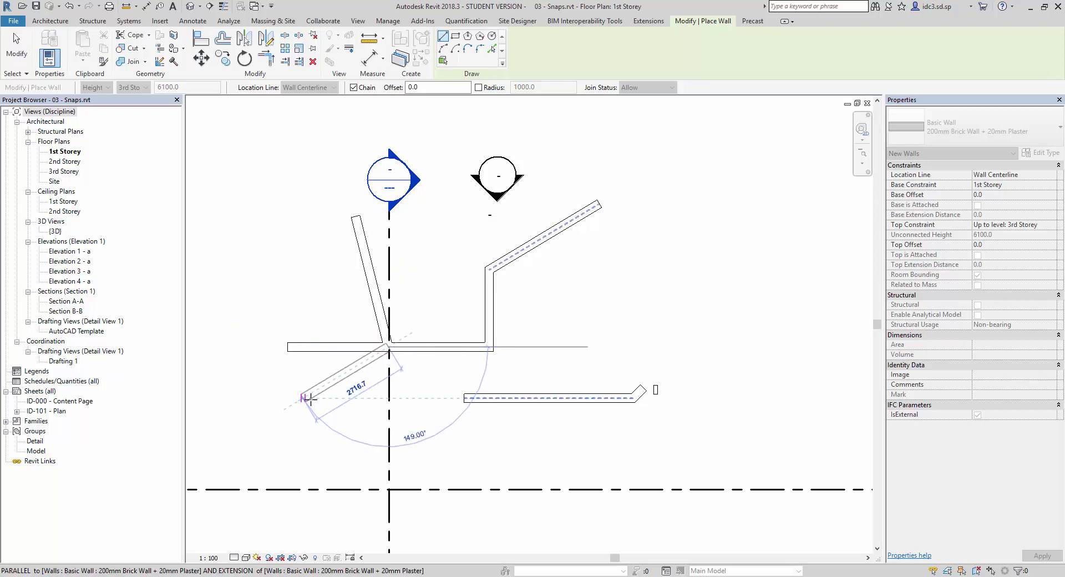
pyautogui.press('Escape')
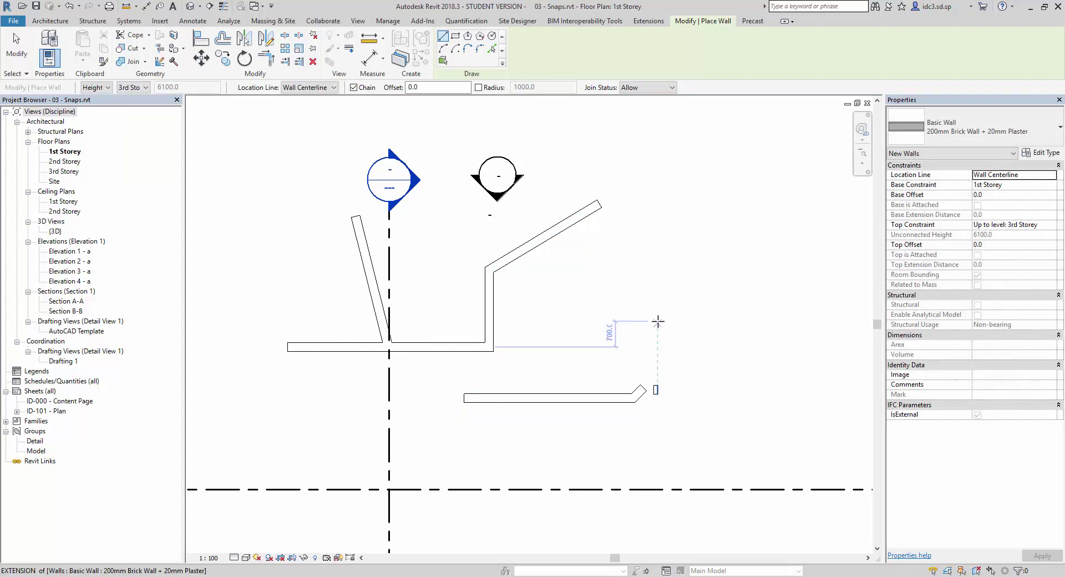
# - Draw a long sloping wall (about 5831.6) ending at the angled wall's midpoint using the SM snap override
pyautogui.click(728, 347)
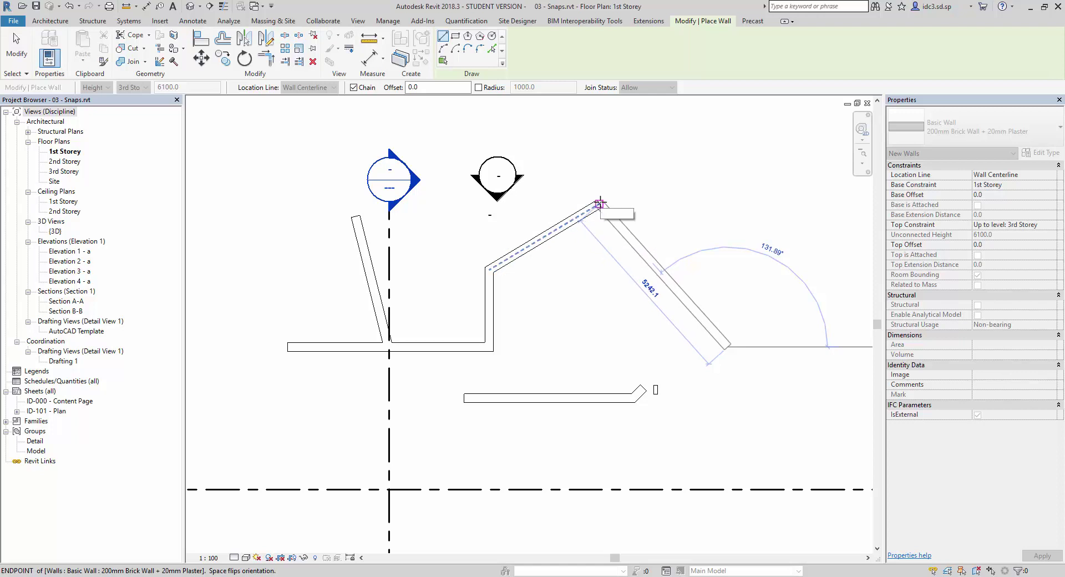
pyautogui.press('s')
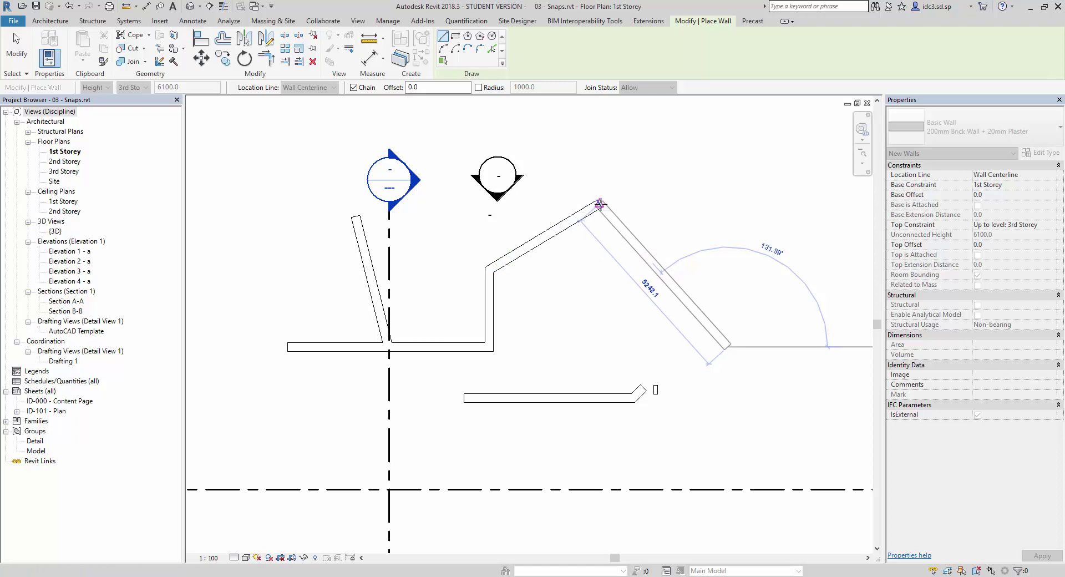
pyautogui.press('m')
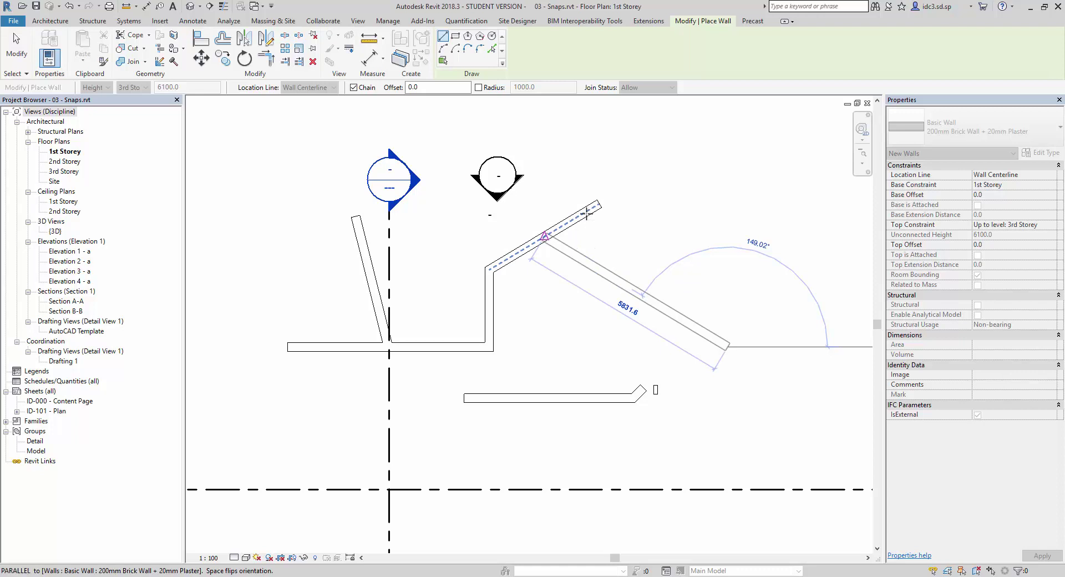
pyautogui.click(586, 210)
pyautogui.press('Escape')
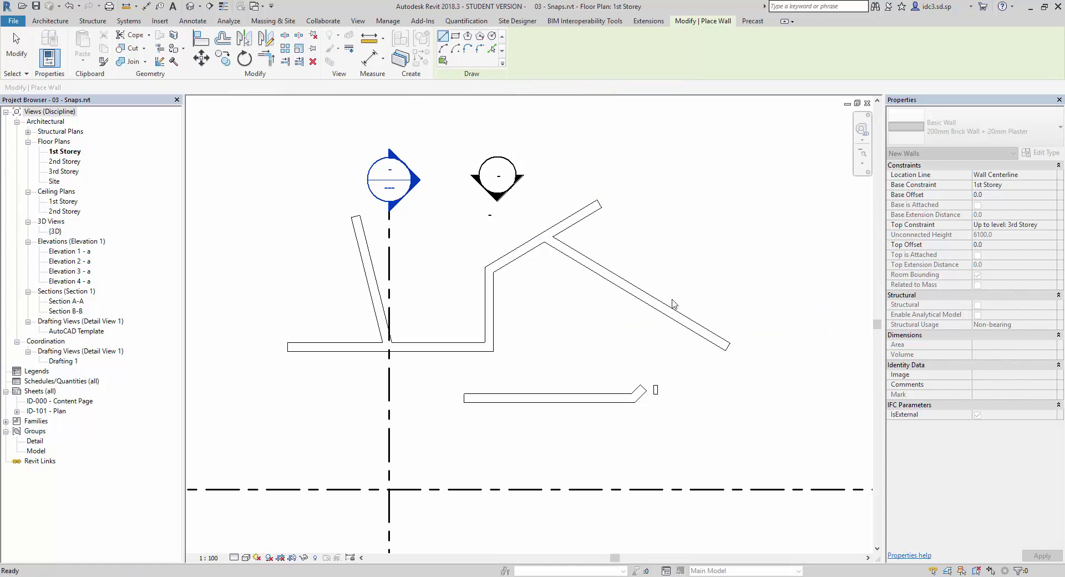